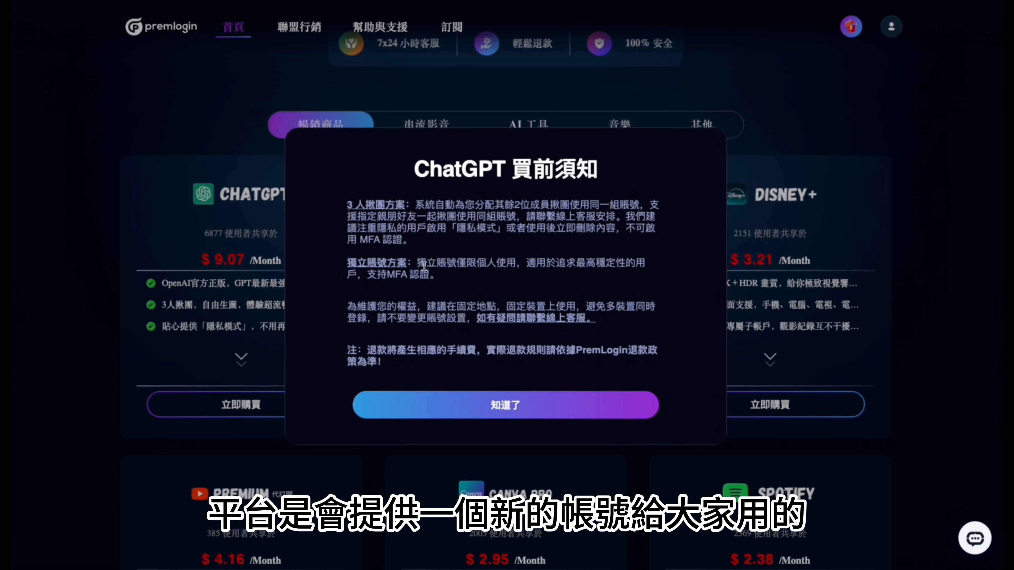
Step: Acknowledge the ChatGPT pre-purchase notice and browse the other discounted subscription offers on the page
click(527, 412)
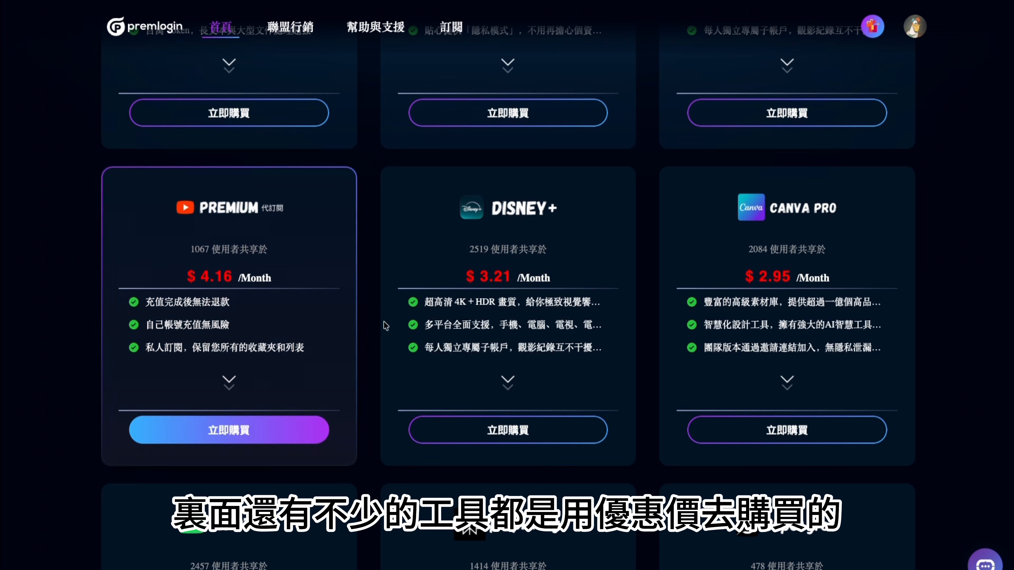
scroll(762, 315, down, 12)
scroll(762, 315, up, 7)
scroll(758, 431, down, 5)
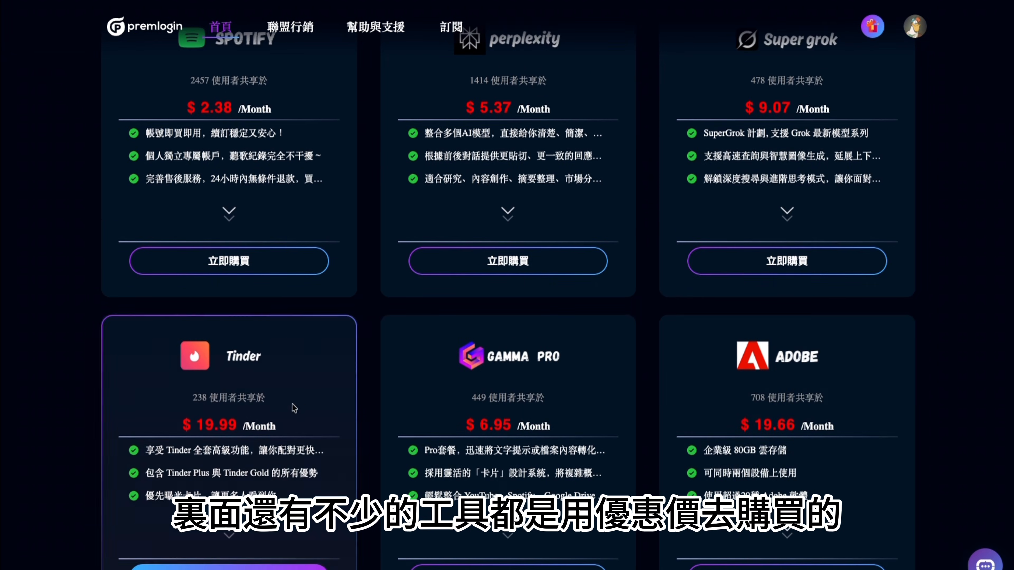
scroll(290, 407, down, 10)
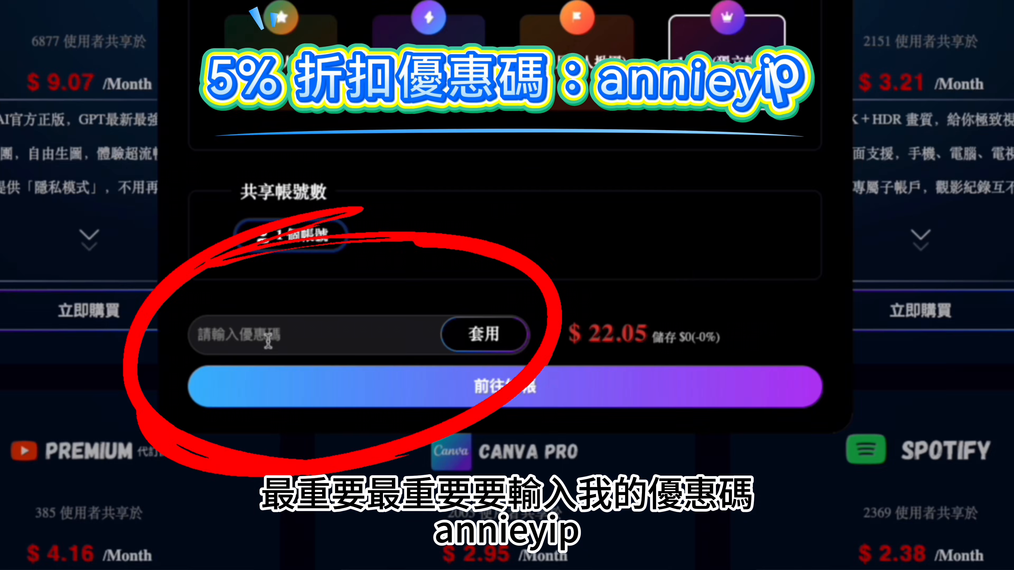
Step: Apply the promo code to the one-month individual-account (獨立帳號) ChatGPT order
click(267, 335)
text(annieyip)
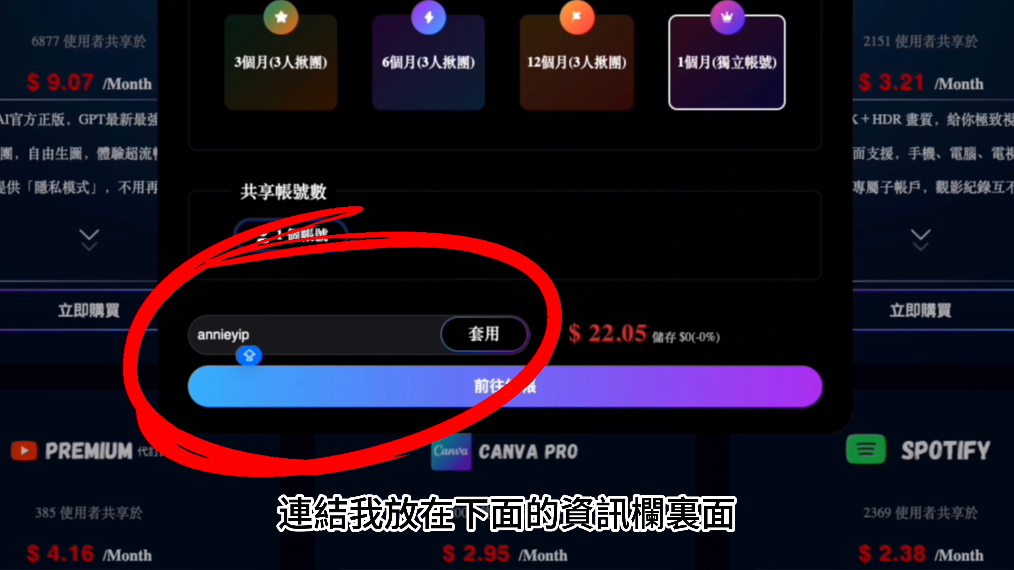
click(501, 342)
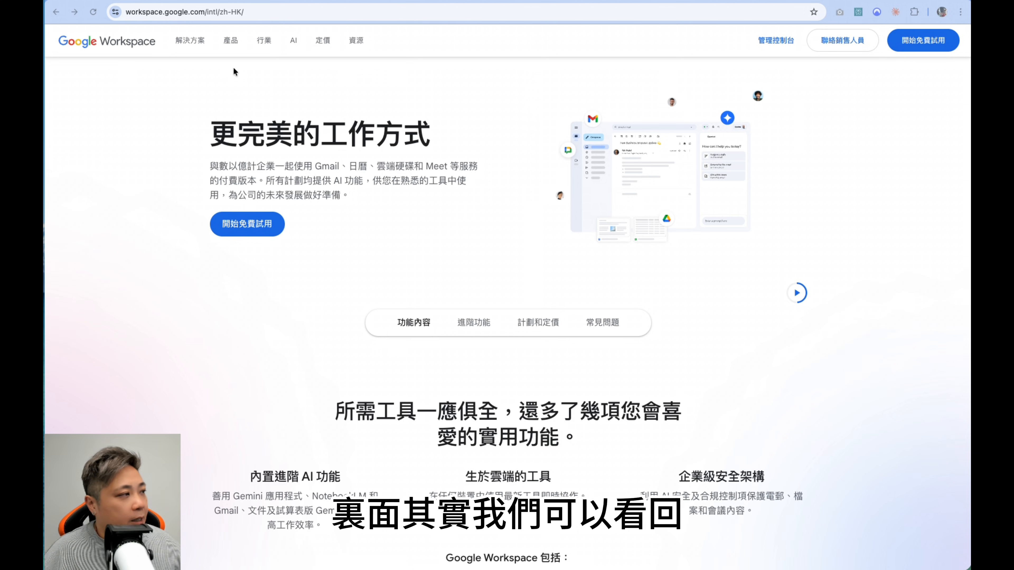
Step: Go to the plans and pricing (計劃和定價) information on the Google Workspace site
scroll(527, 230, down, 5)
scroll(525, 228, down, 7)
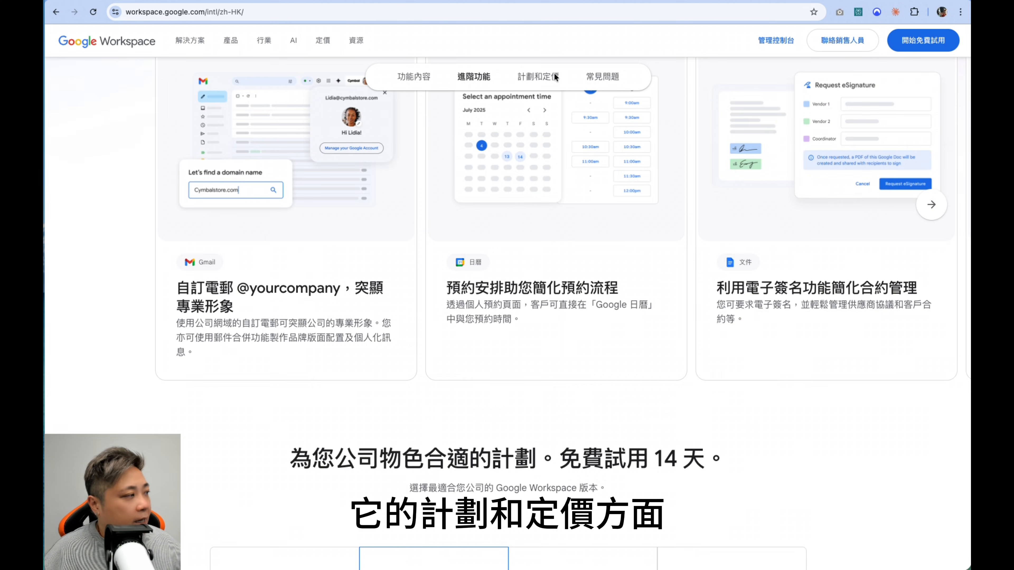
click(538, 76)
Step: Examine the annual-commitment prices, discounts and included features of the Starter, Standard, Plus and Enterprise plans
scroll(554, 132, down, 2)
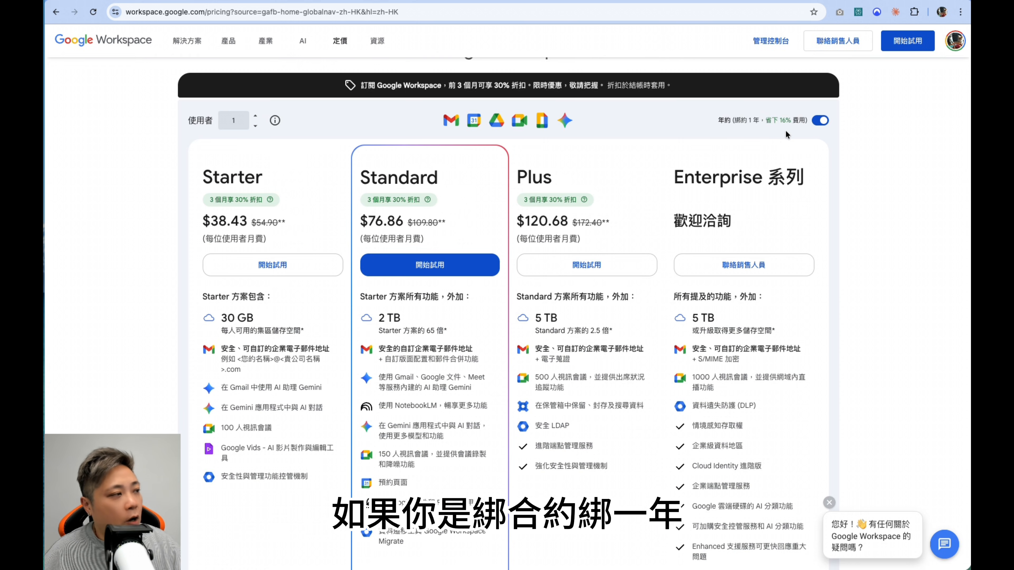
scroll(399, 231, down, 1)
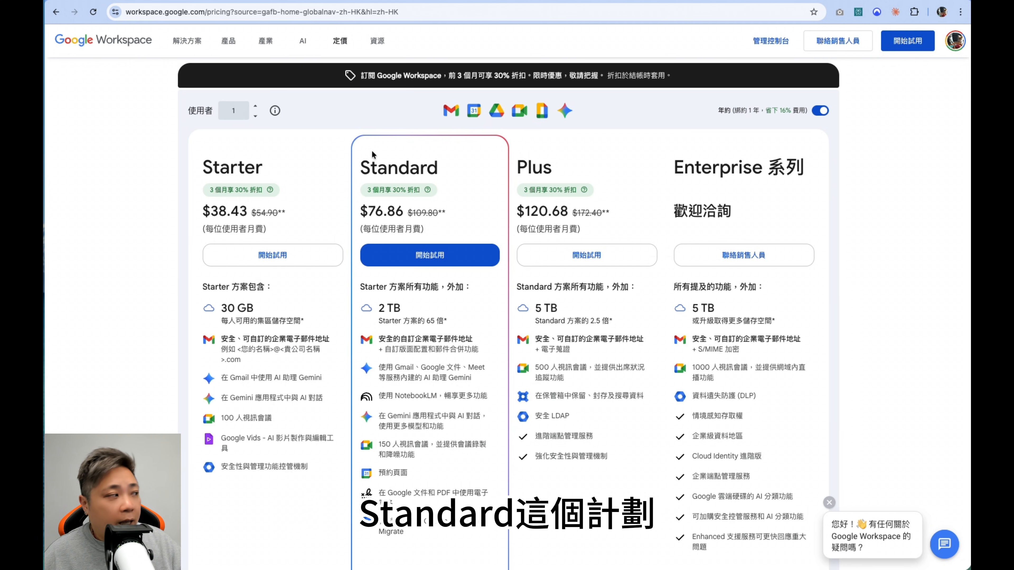
scroll(429, 371, down, 2)
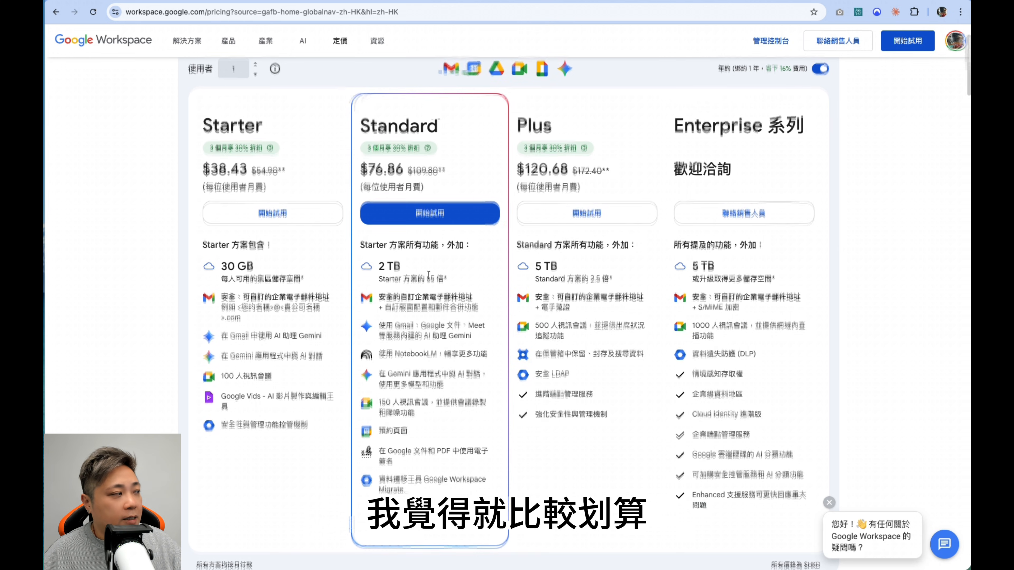
scroll(786, 123, up, 1)
scroll(813, 106, up, 1)
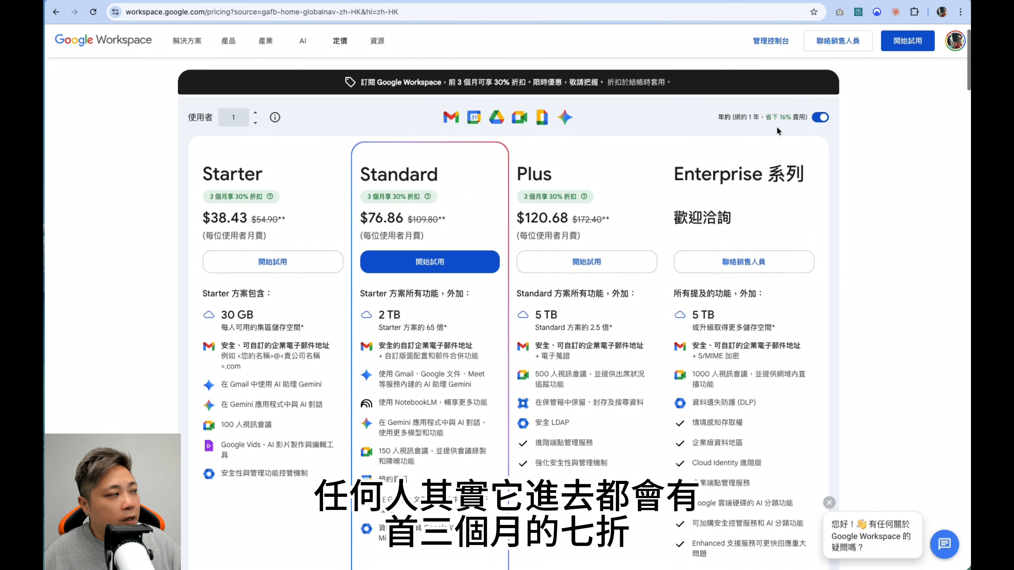
scroll(566, 115, down, 2)
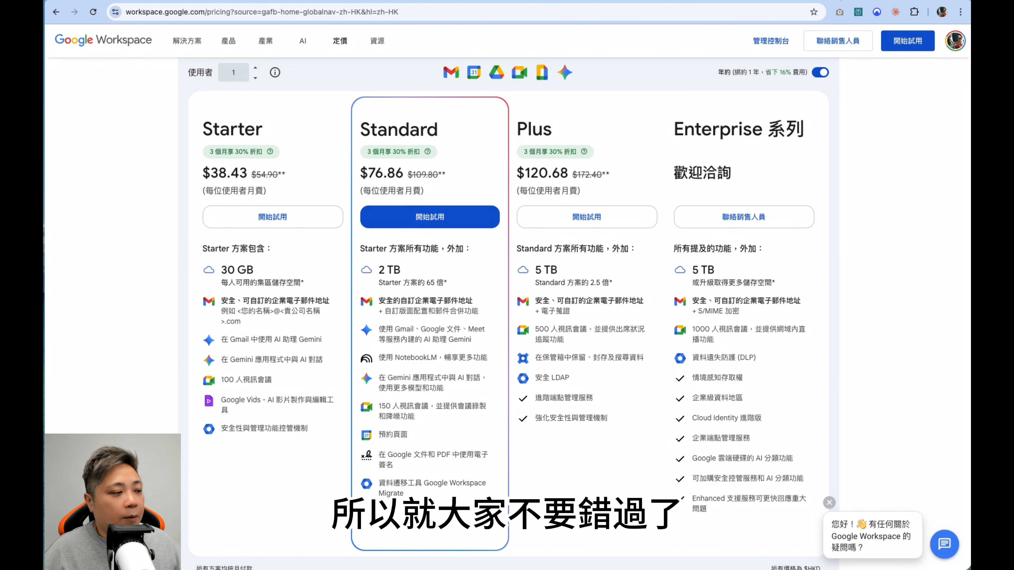
scroll(386, 82, up, 2)
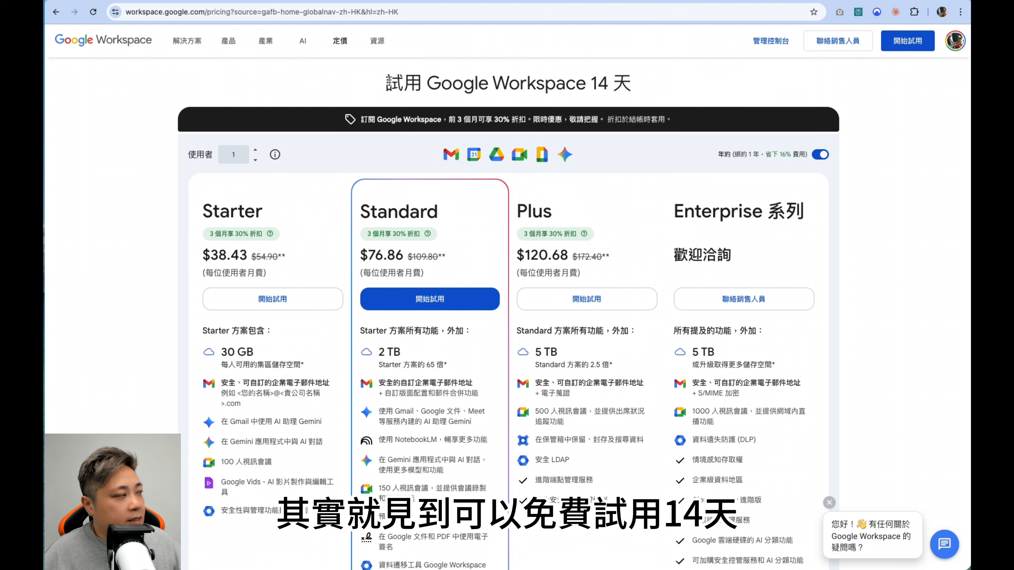
Step: Highlight the 14-day trial heading and the Standard plan name while reviewing the Google Workspace offer
drag(385, 82, 604, 83)
click(680, 85)
scroll(681, 85, down, 3)
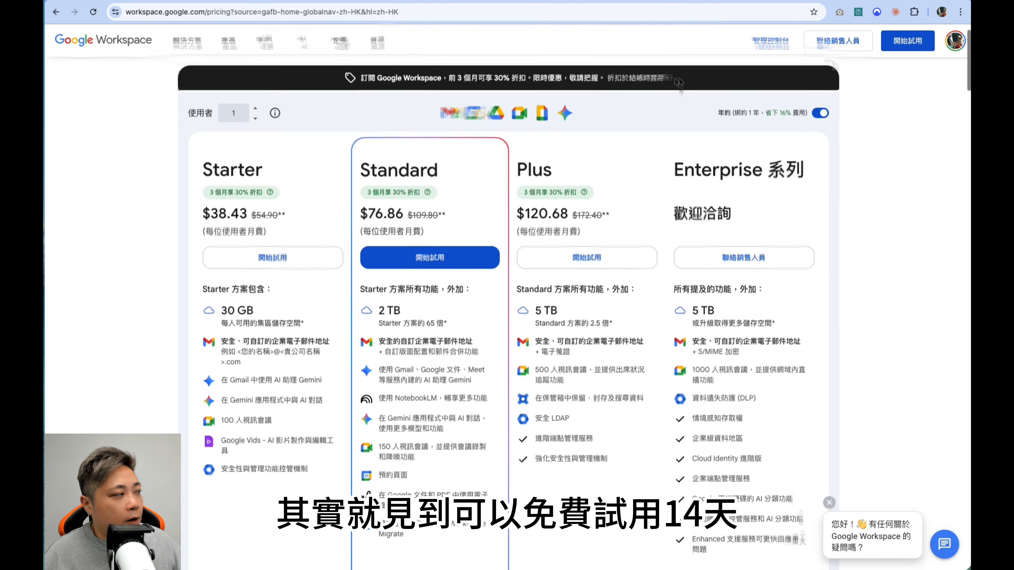
scroll(680, 85, down, 10)
scroll(625, 207, up, 5)
scroll(625, 207, up, 6)
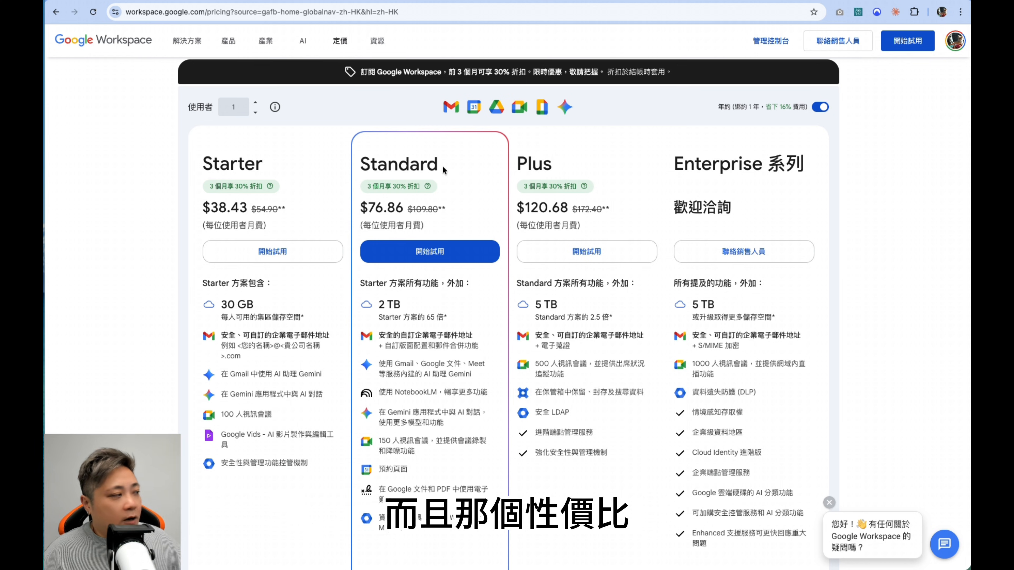
drag(445, 170, 359, 168)
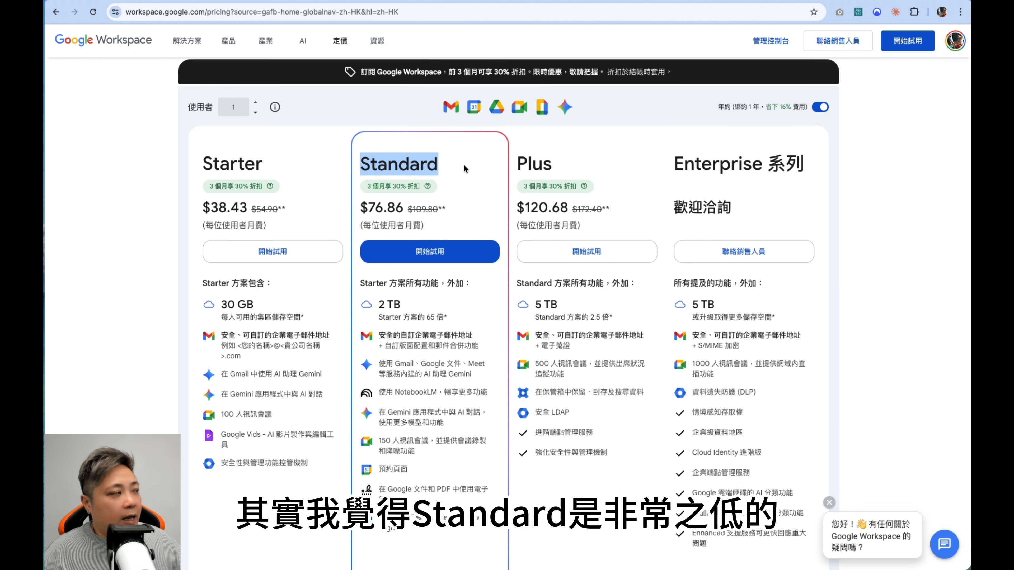
click(464, 164)
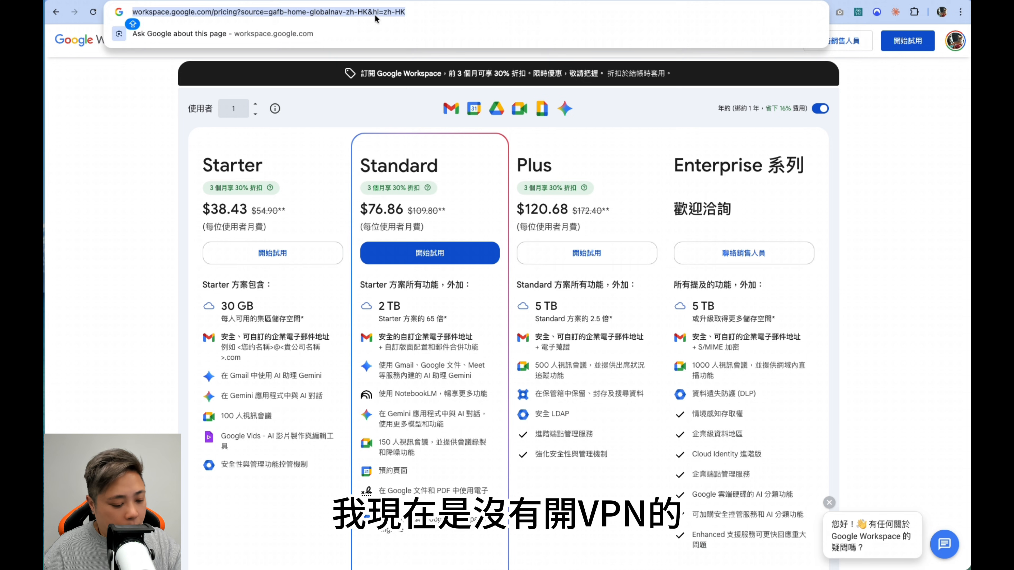
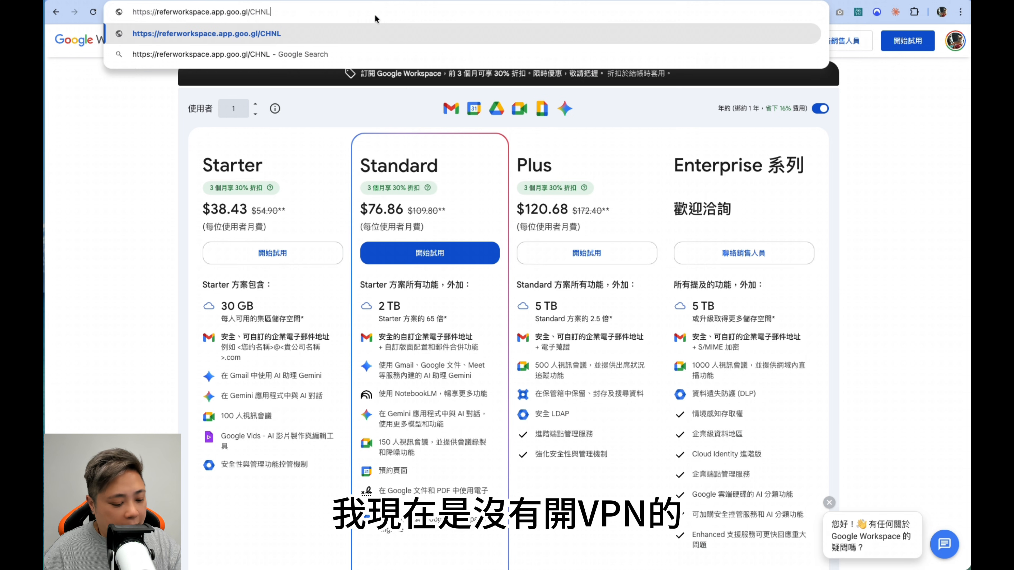
key(Return)
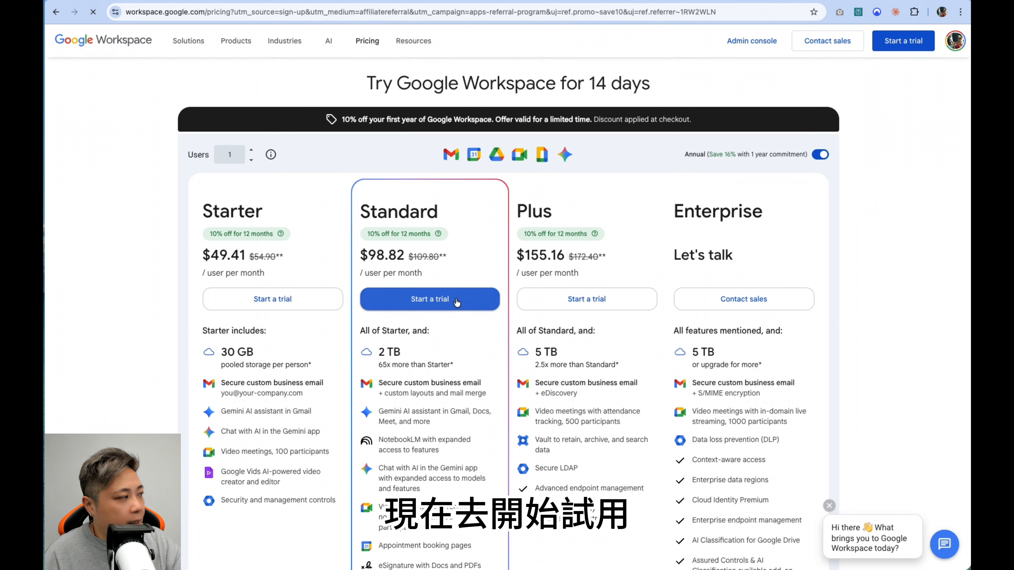
click(457, 302)
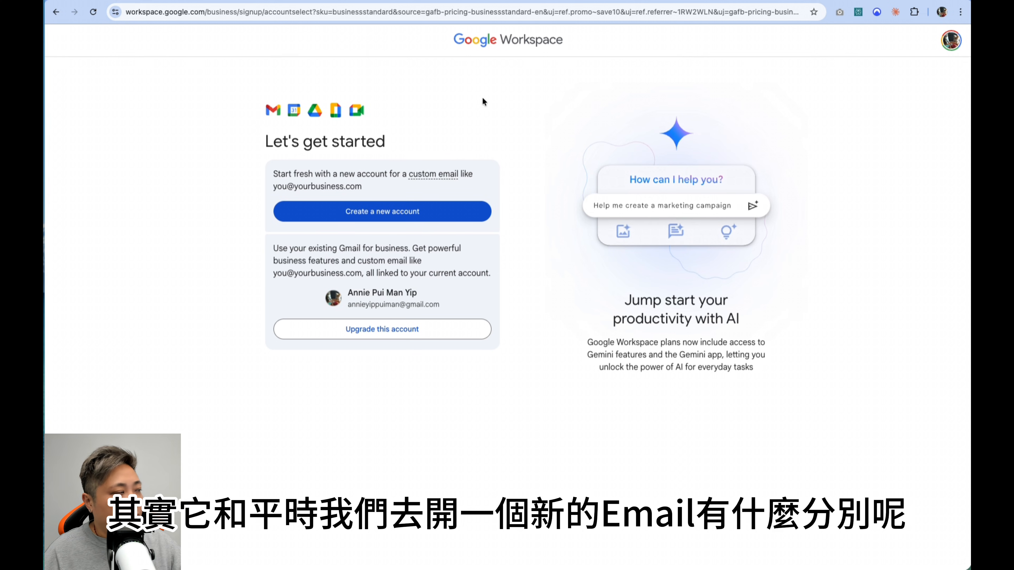
Step: Review the account options and choose to create a new account instead of upgrading the existing Gmail account
scroll(482, 99, down, 1)
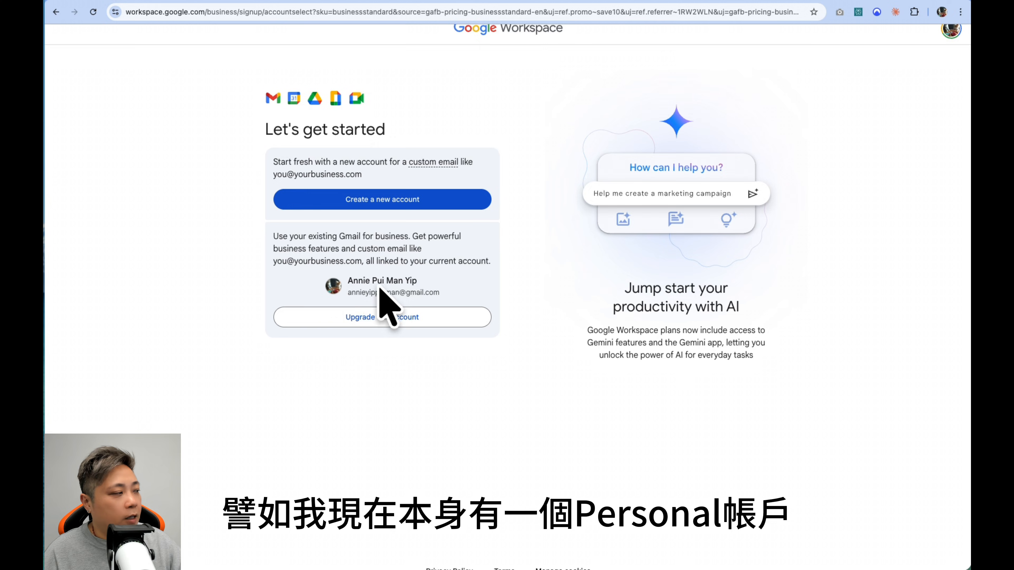
scroll(429, 303, up, 1)
scroll(358, 213, down, 1)
click(358, 213)
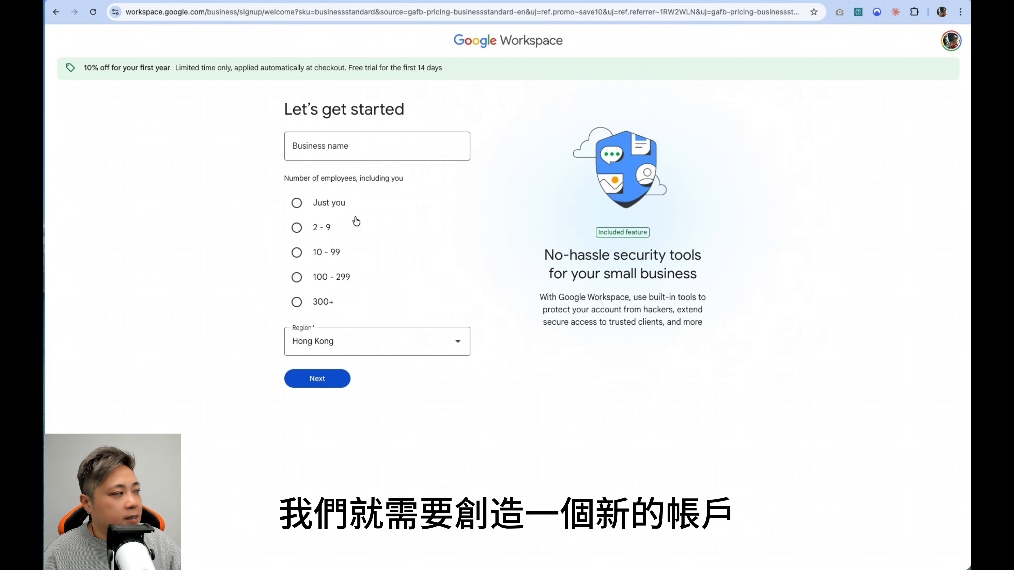
click(341, 158)
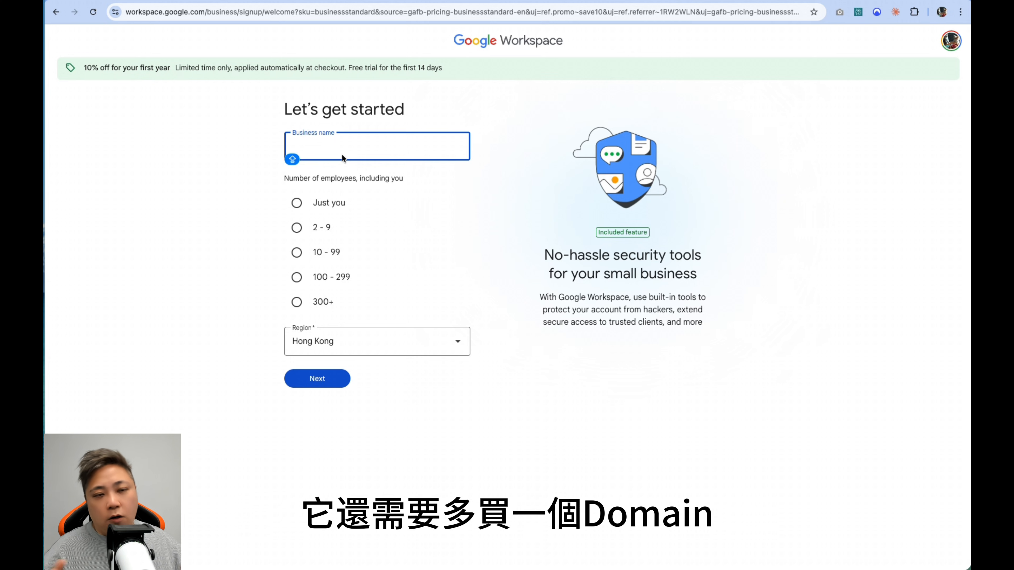
text(AY COn)
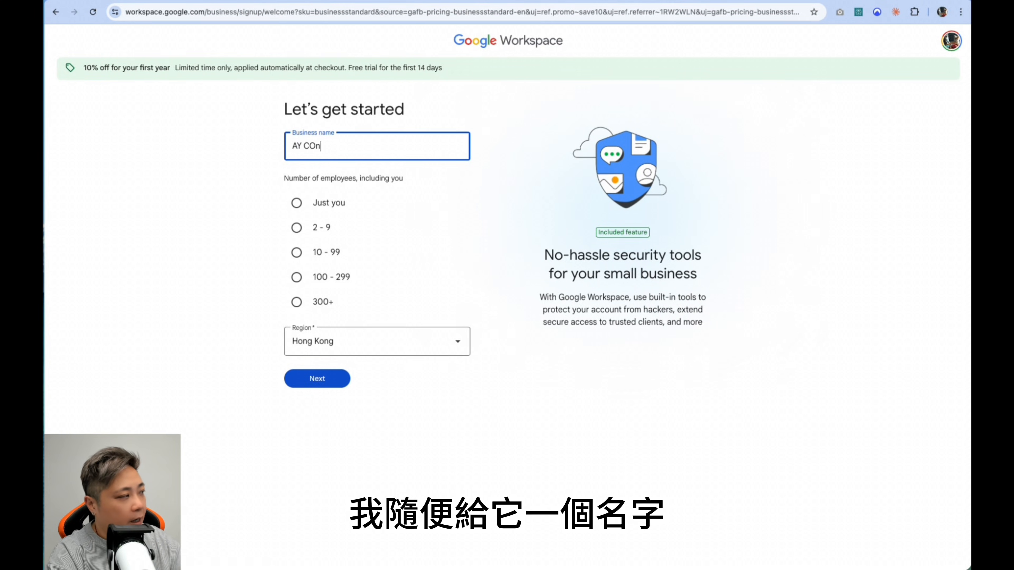
key(BackSpace)
key(BackSpace)
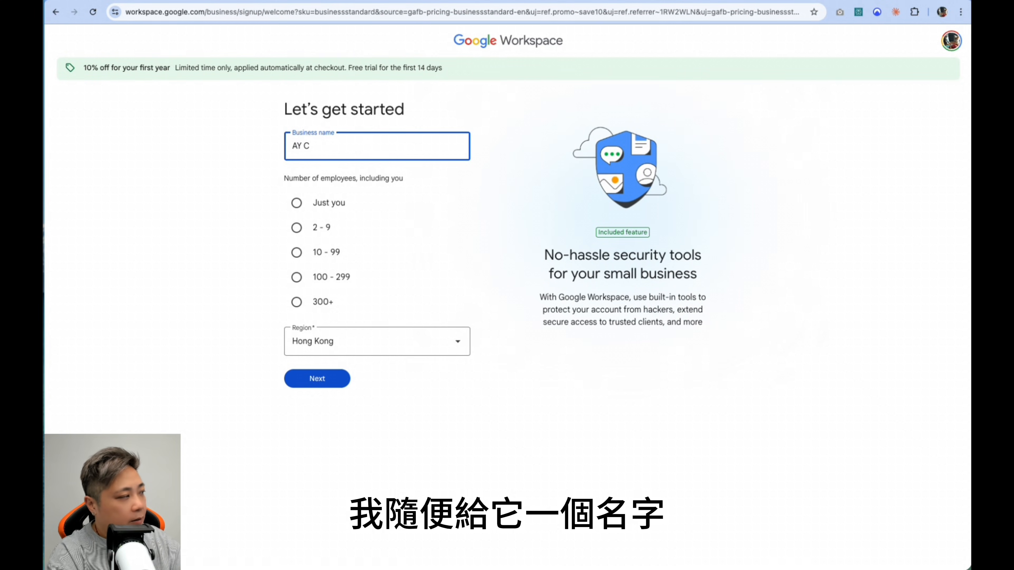
key(BackSpace)
key(BackSpace)
key(BackSpace)
key(BackSpace)
Step: Submit the business details with the name HK AI Classroom and Just you as employee count, and accept the contact info
text(HK AI Classroom)
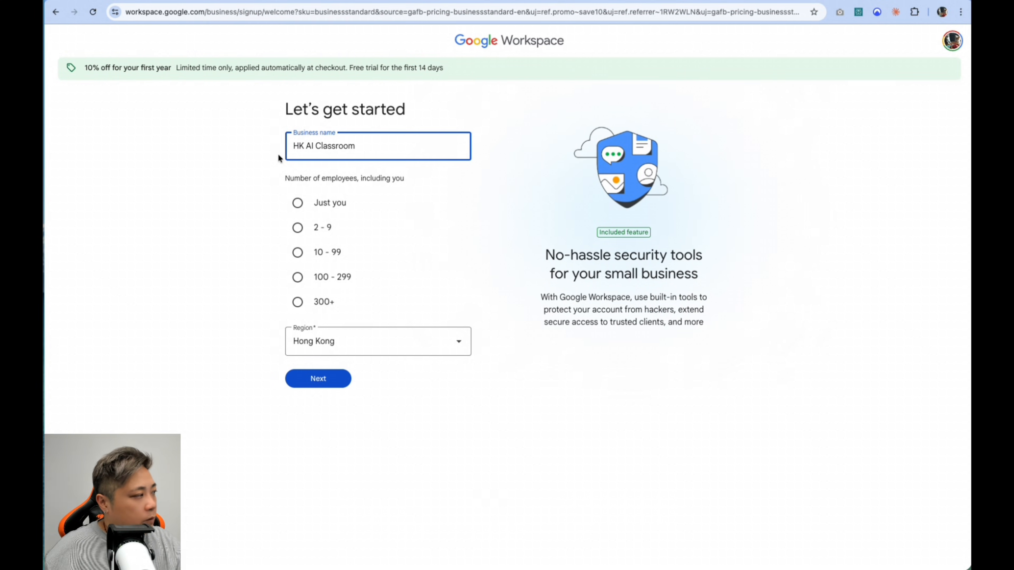
click(298, 203)
click(334, 377)
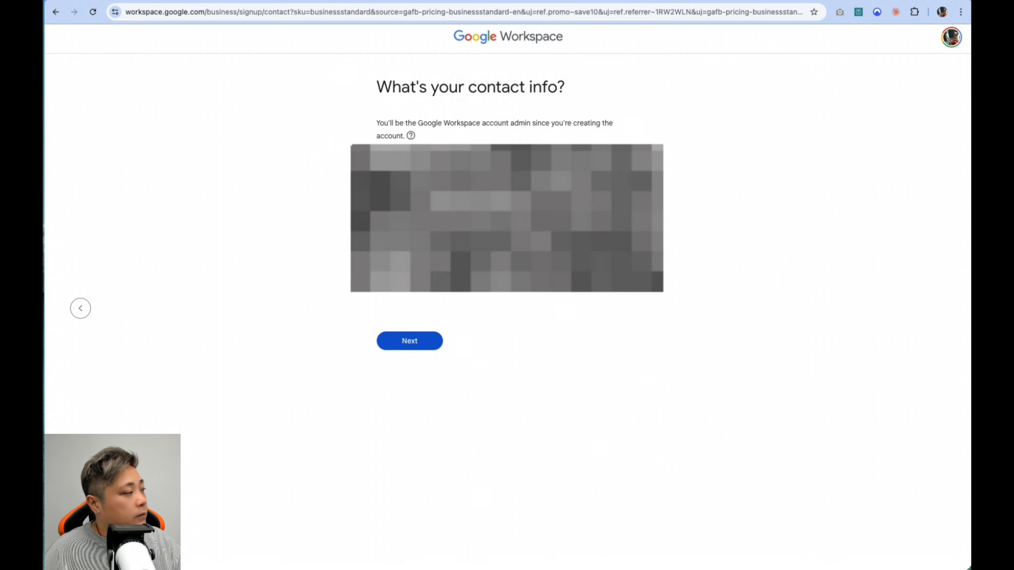
click(410, 343)
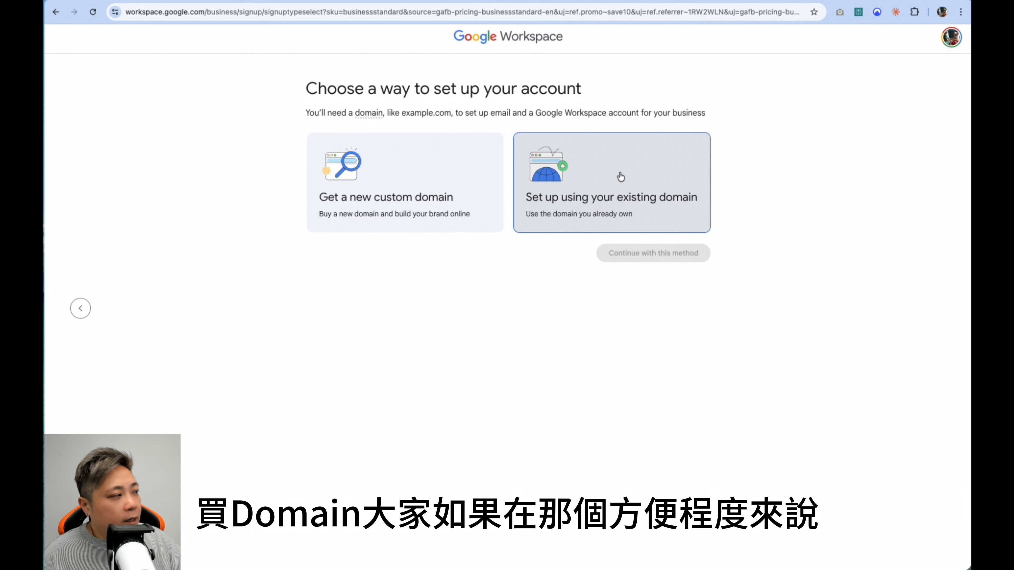
Step: Review the aiclassroom.hk domain search results on GoDaddy and Crazy Domains, and return to the Crazy Domains home page
click(136, 0)
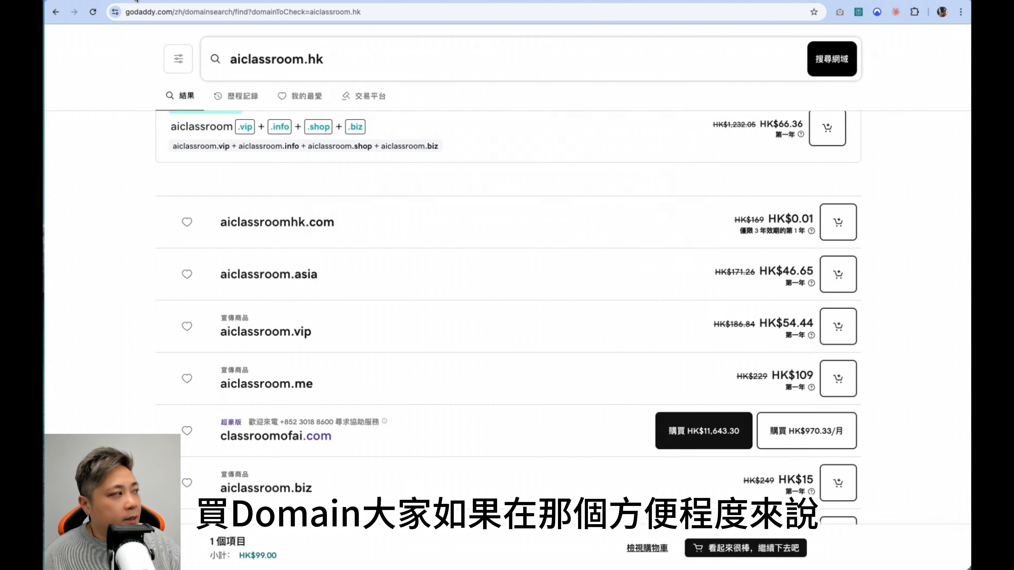
scroll(211, 73, up, 5)
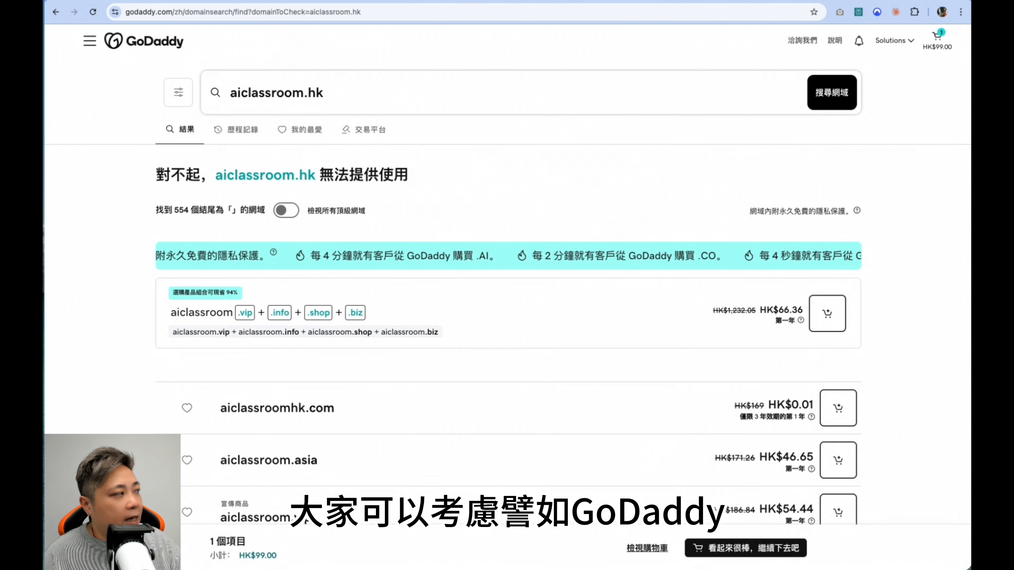
key(ctrl+Tab)
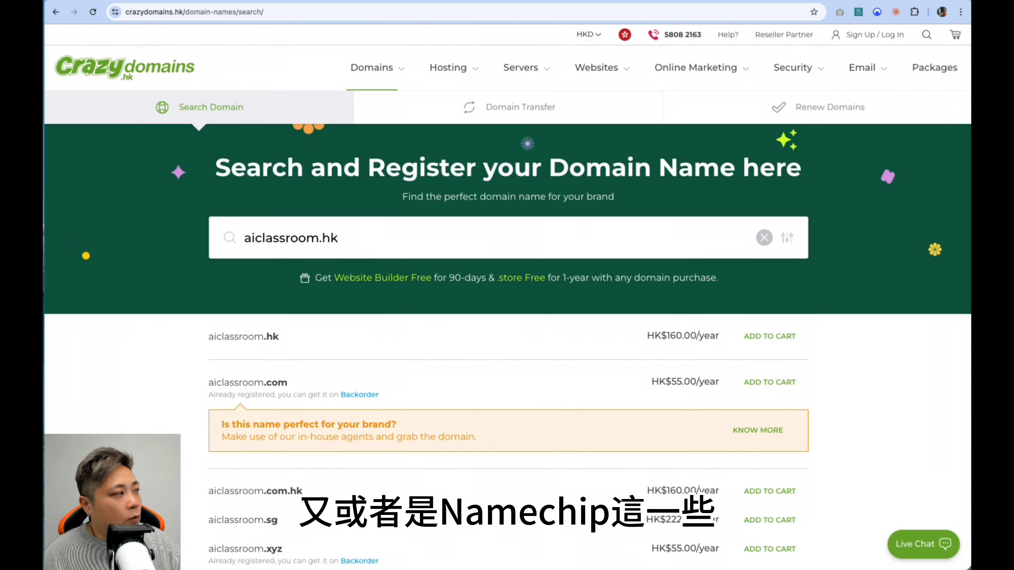
click(55, 12)
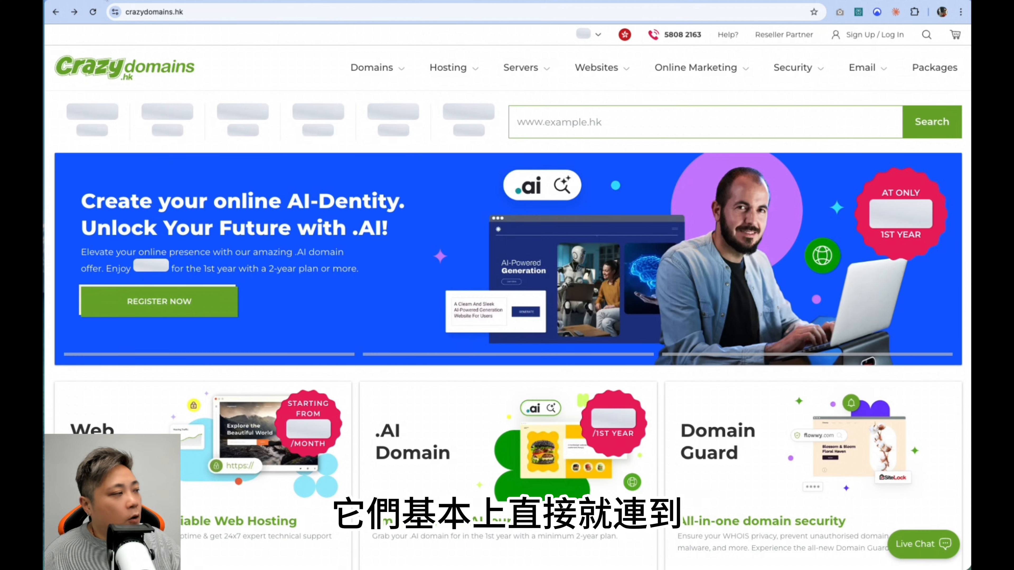
Step: Switch to Hosting Speed, continue to the cart with aiclassroom.hk, and view the accepted identity document types
key(ctrl+Tab)
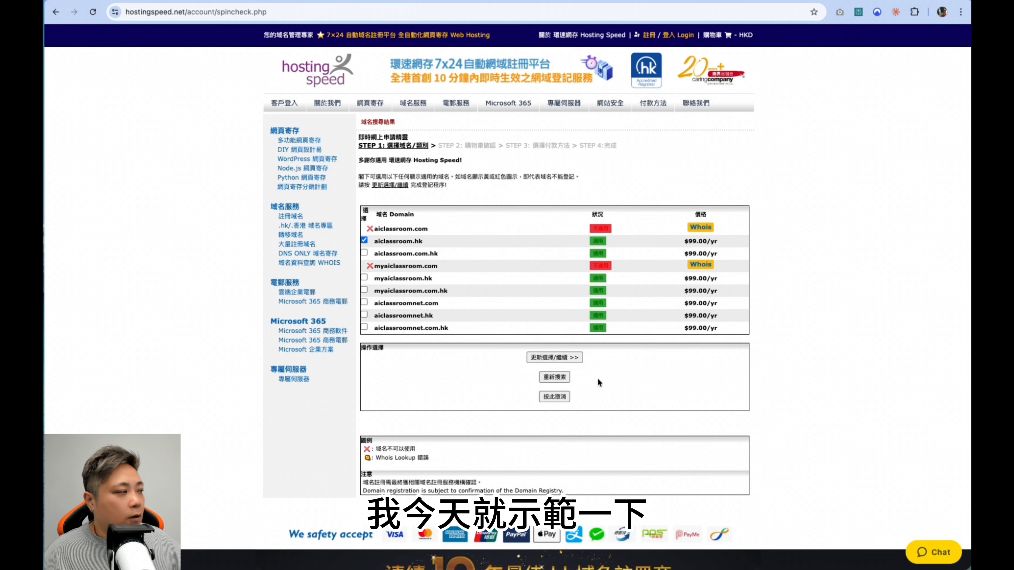
click(564, 359)
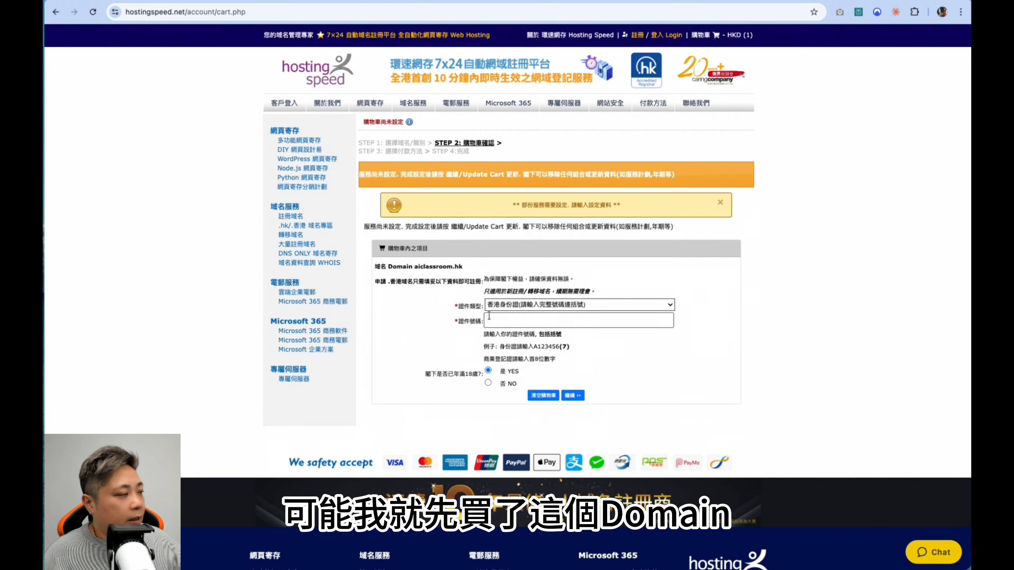
click(511, 305)
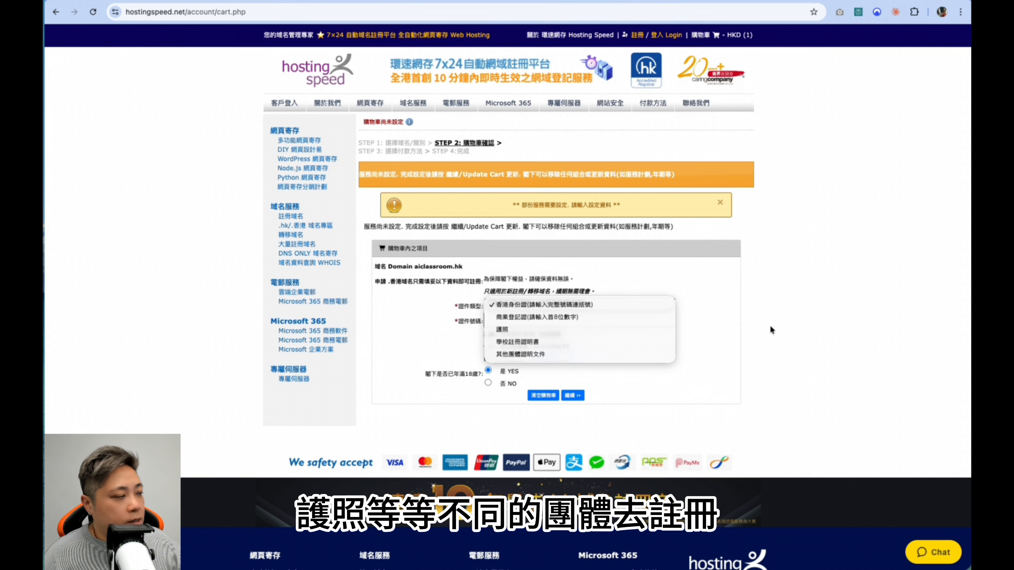
click(780, 316)
click(565, 319)
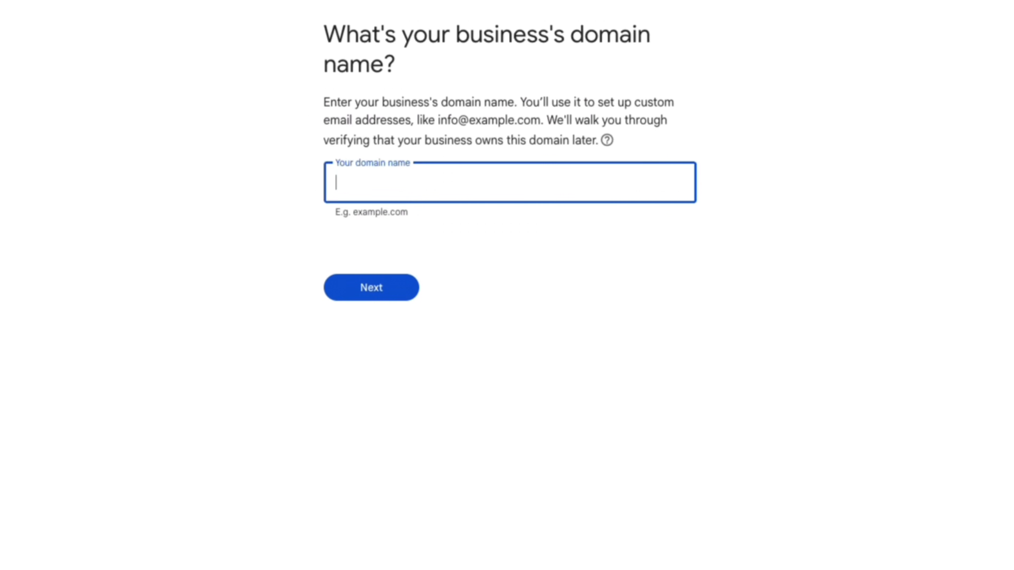
Step: Set aiclassroom.hk as the business domain, confirm its use for the account, and accept the username info with its account password
text(ai)
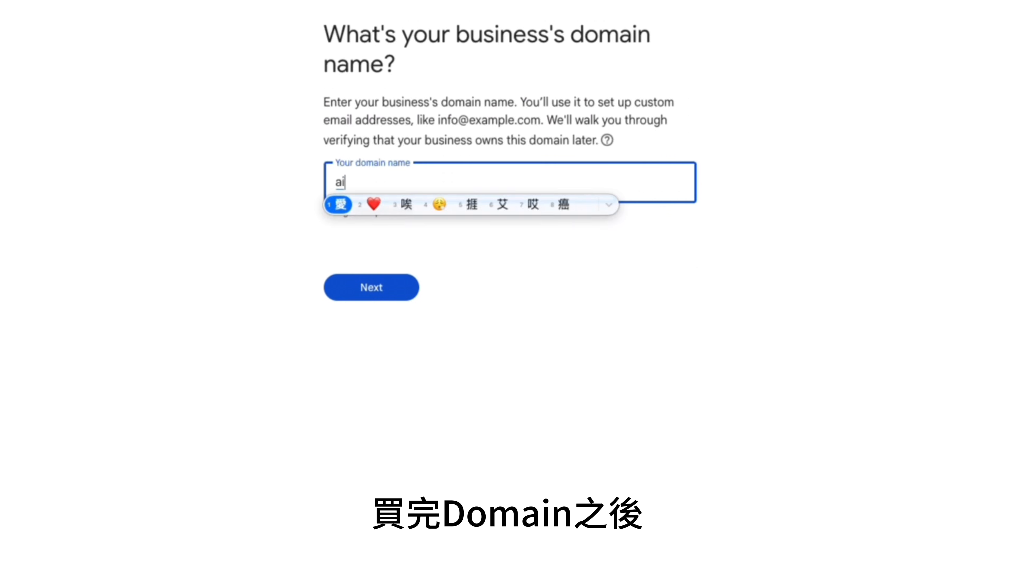
text( classroom。)
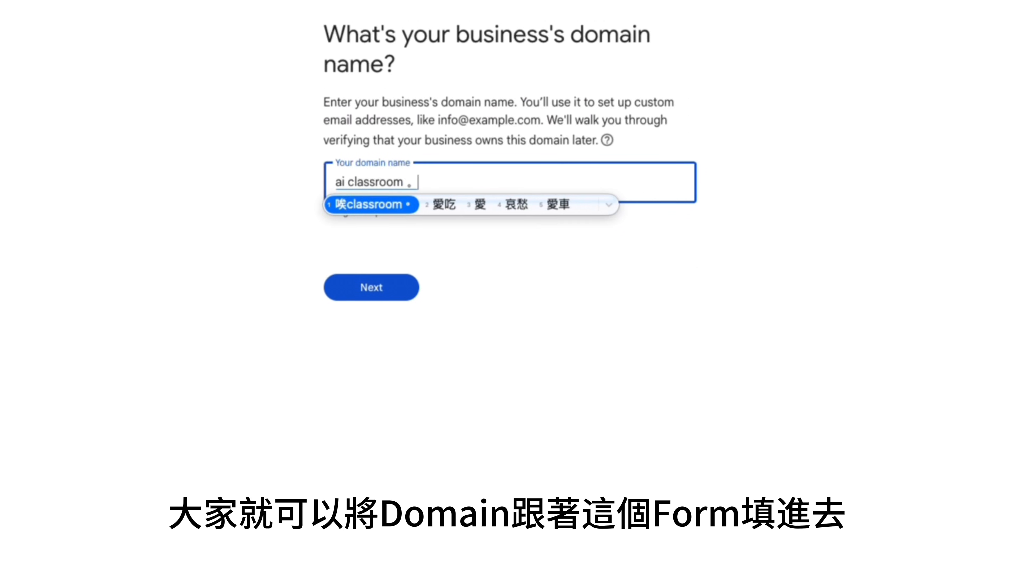
key(Return)
text(.hk)
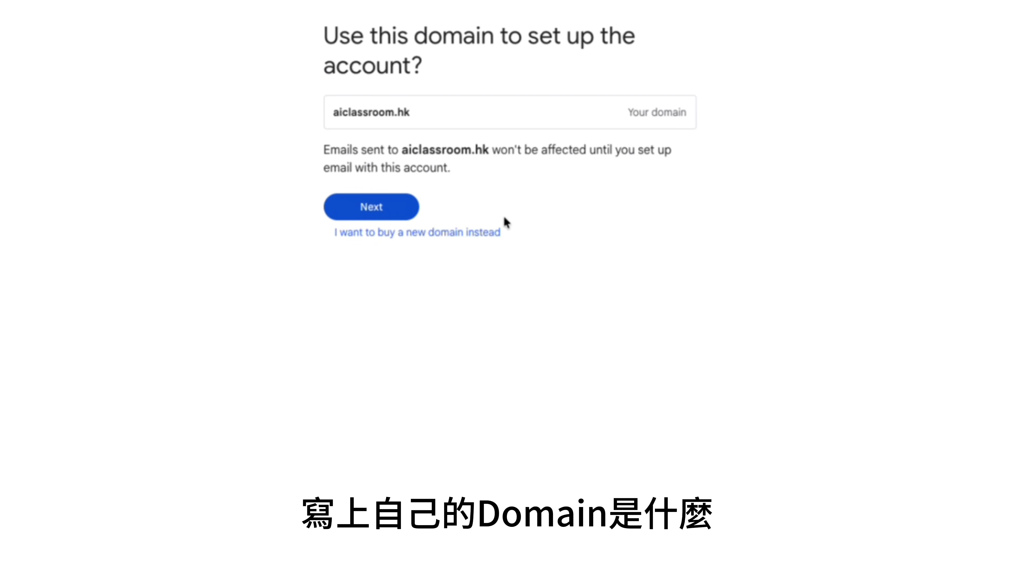
click(379, 205)
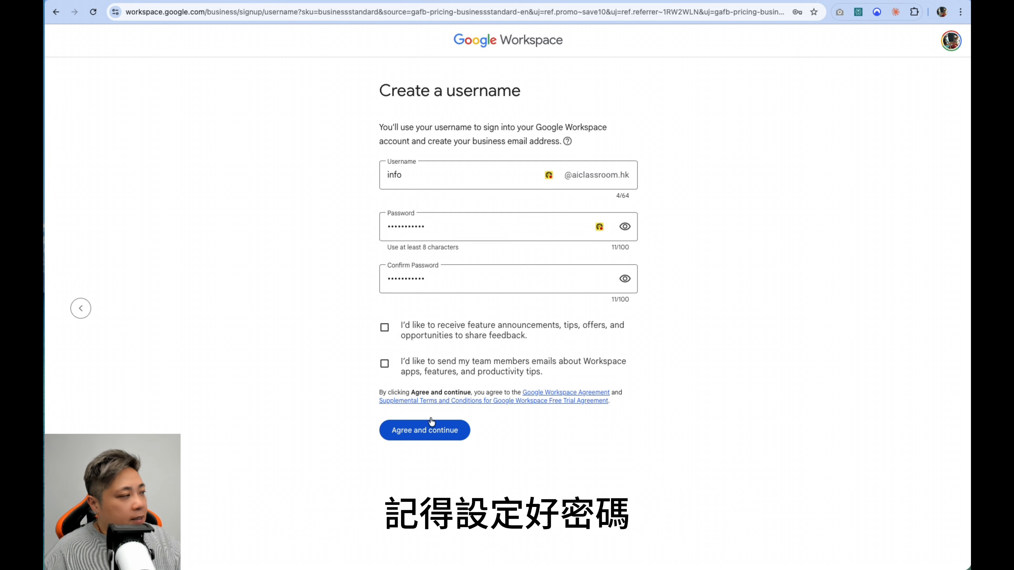
click(420, 440)
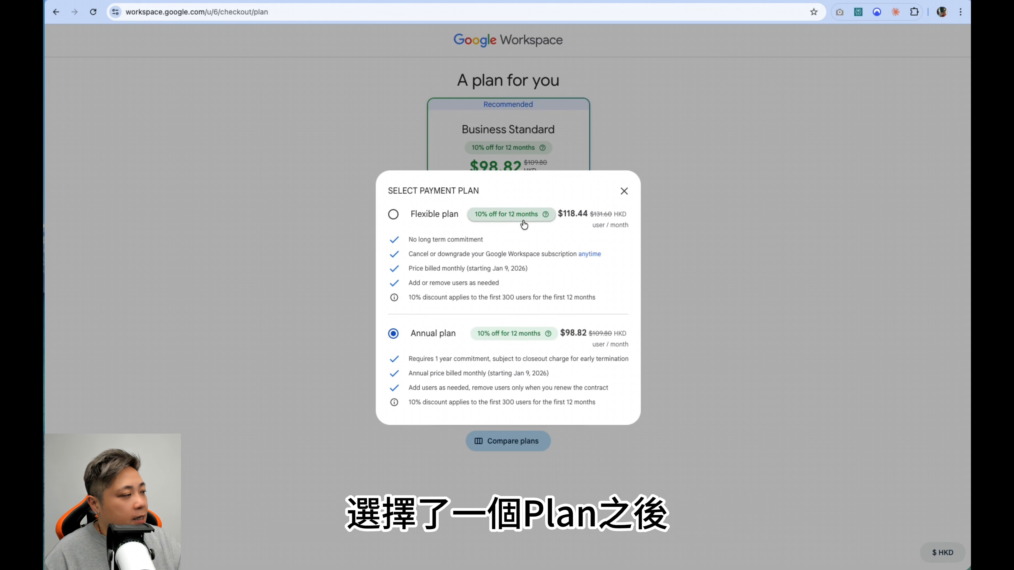
Step: Keep the annual payment plan and start the 14-day free trial of Business Standard, continuing to checkout
click(624, 191)
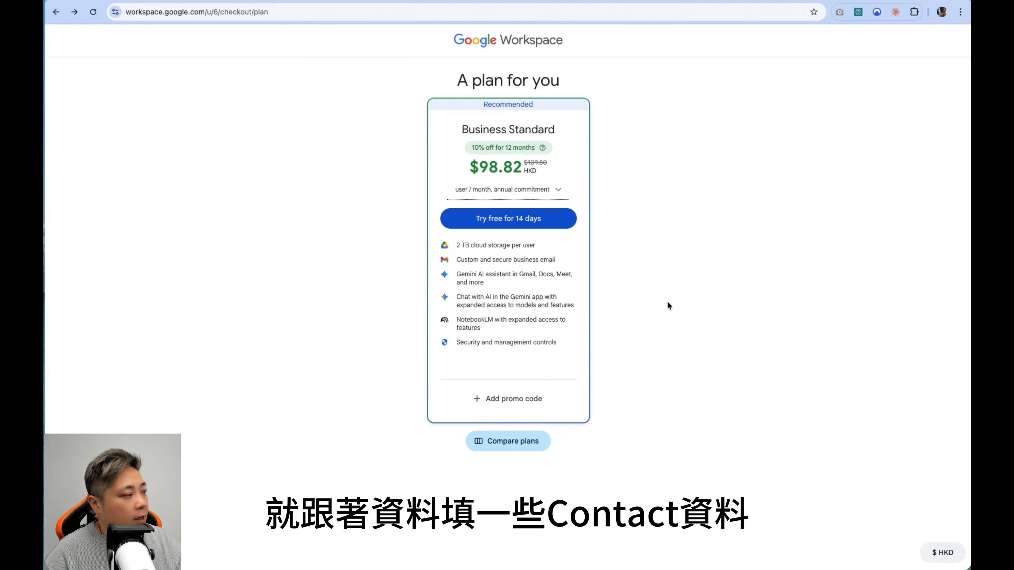
click(509, 218)
click(611, 270)
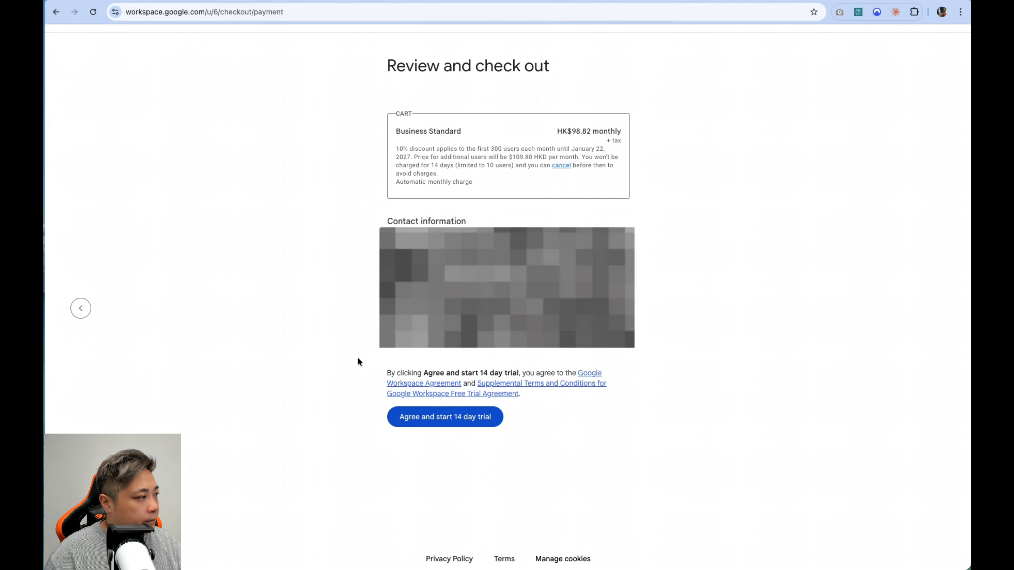
Step: Agree to start the 14 day trial and begin adding a credit or debit card at its card number field
click(450, 429)
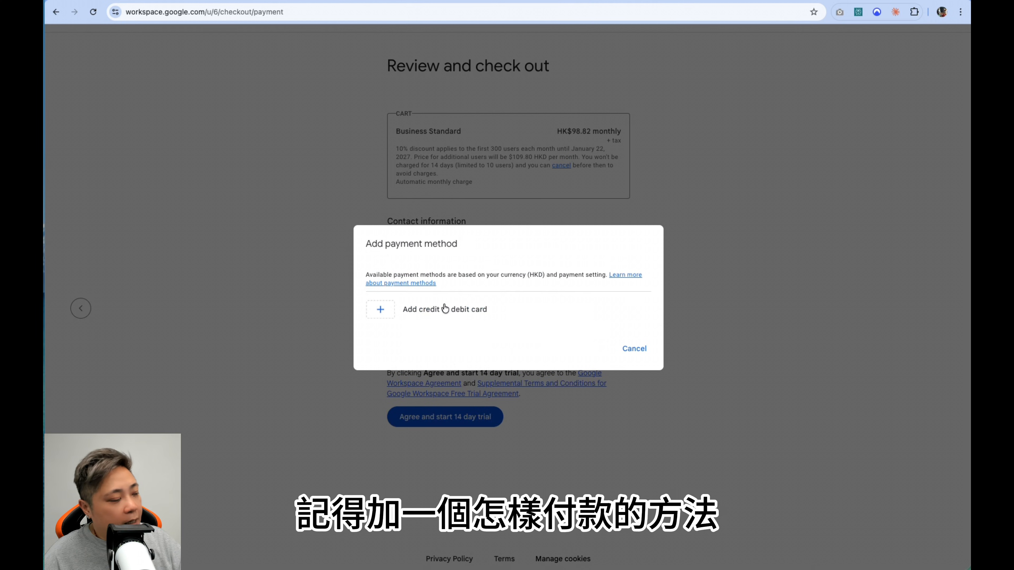
click(388, 310)
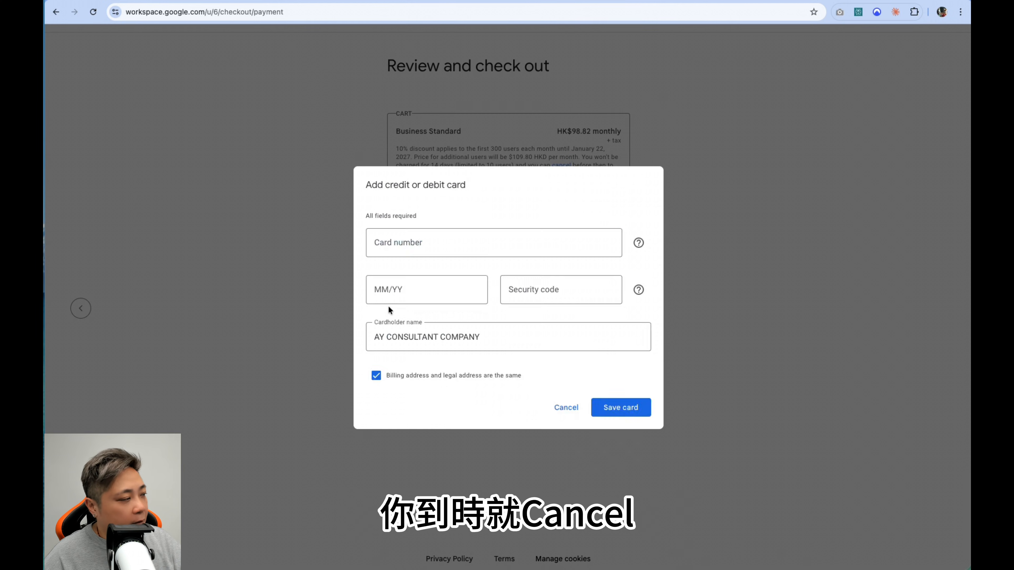
click(410, 244)
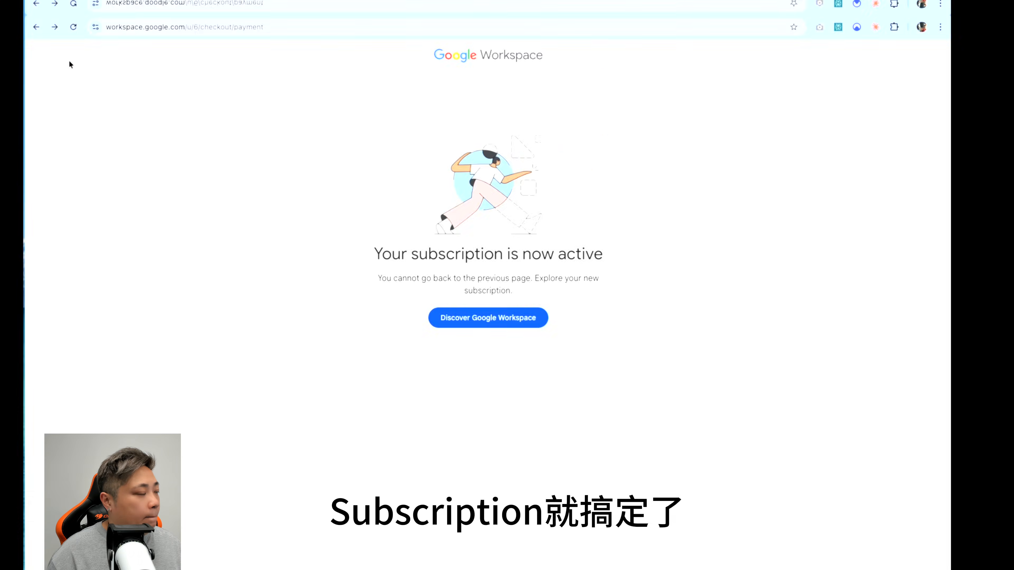
Step: Continue from the activated subscription to Google Workspace and start the domain setup for aiclassroom.hk
click(496, 311)
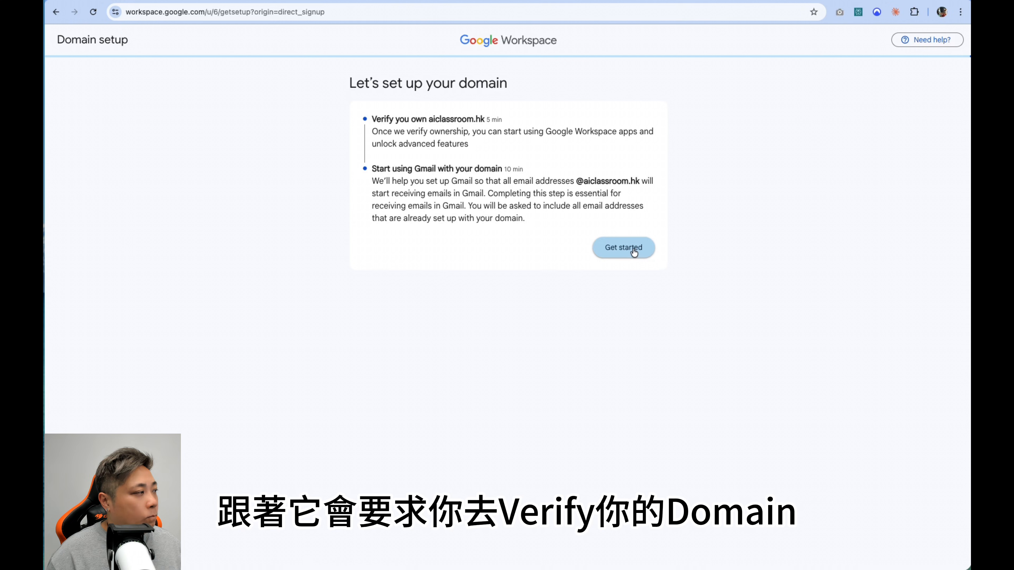
click(634, 253)
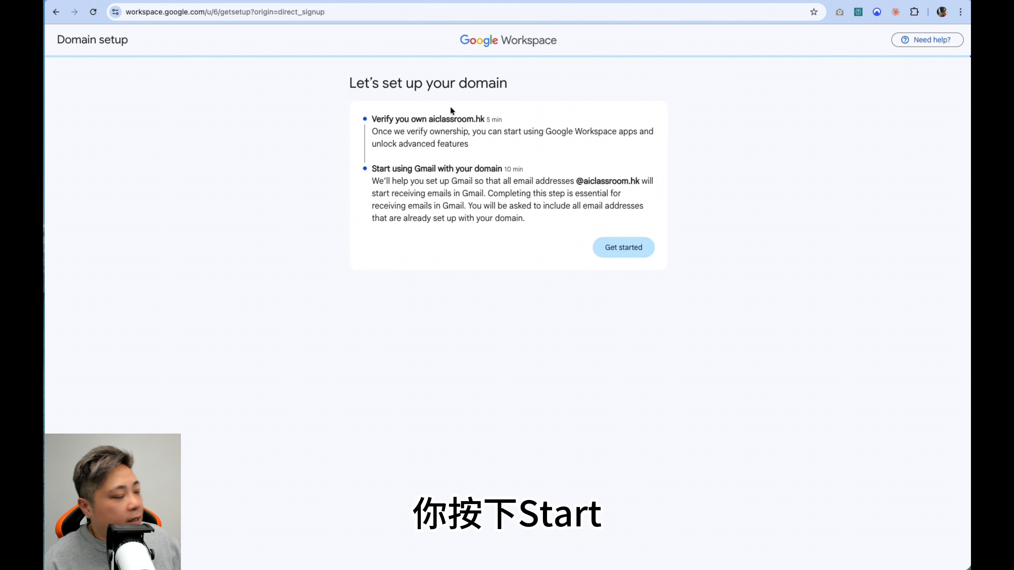
click(629, 251)
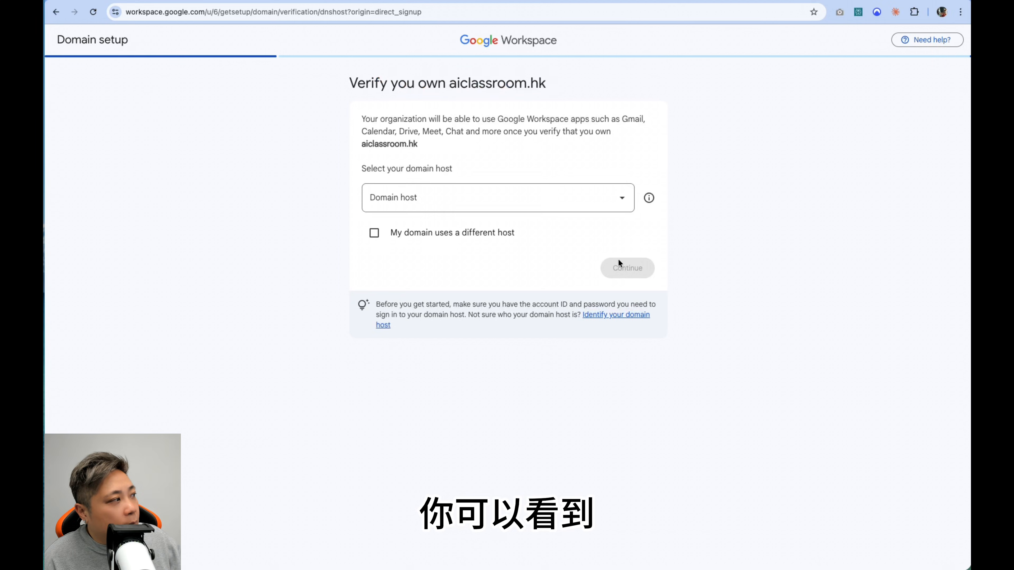
Step: Examine the list of supported domain hosts and the option for a domain that uses a different host
click(397, 203)
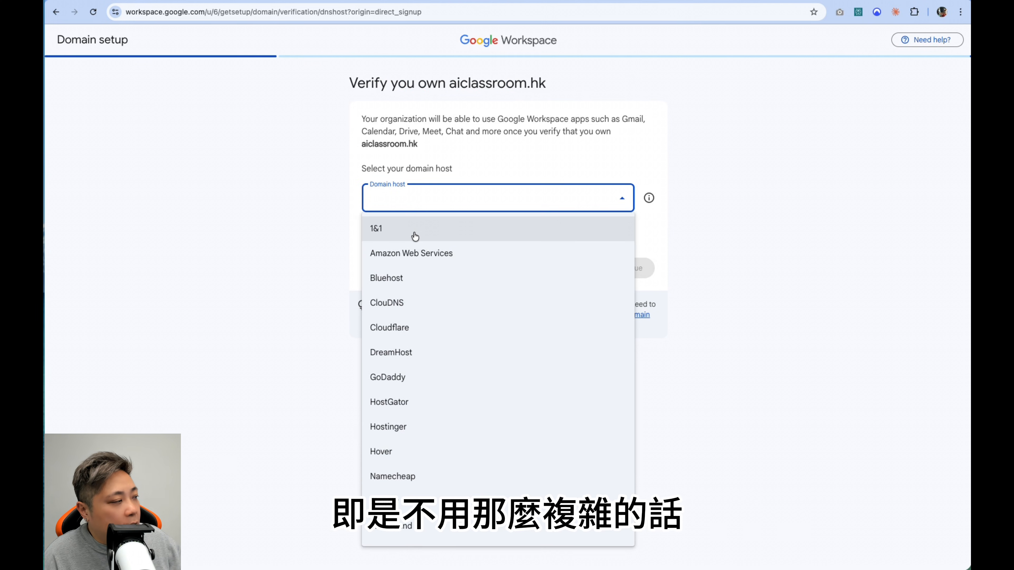
scroll(421, 270, down, 3)
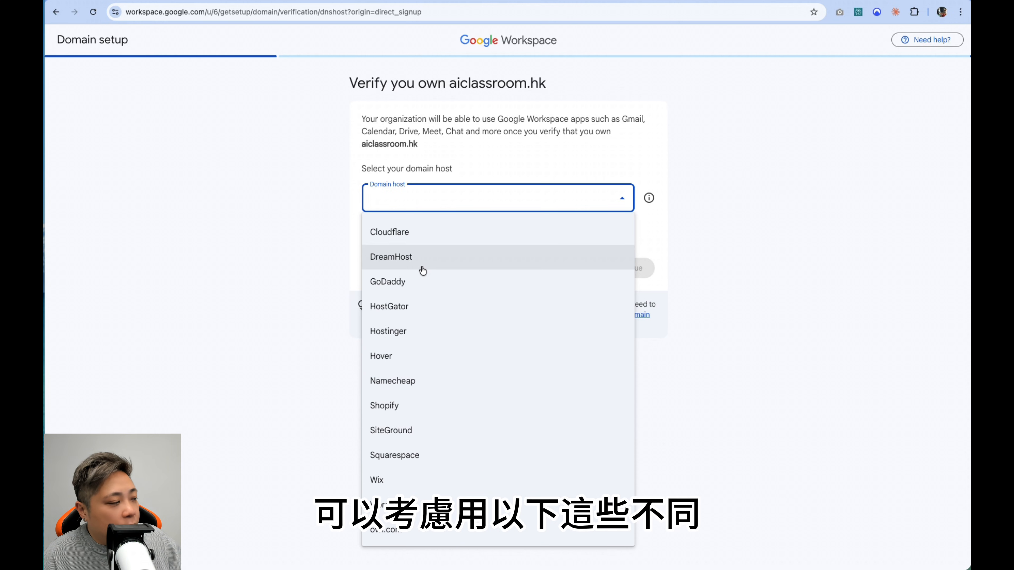
scroll(422, 270, up, 3)
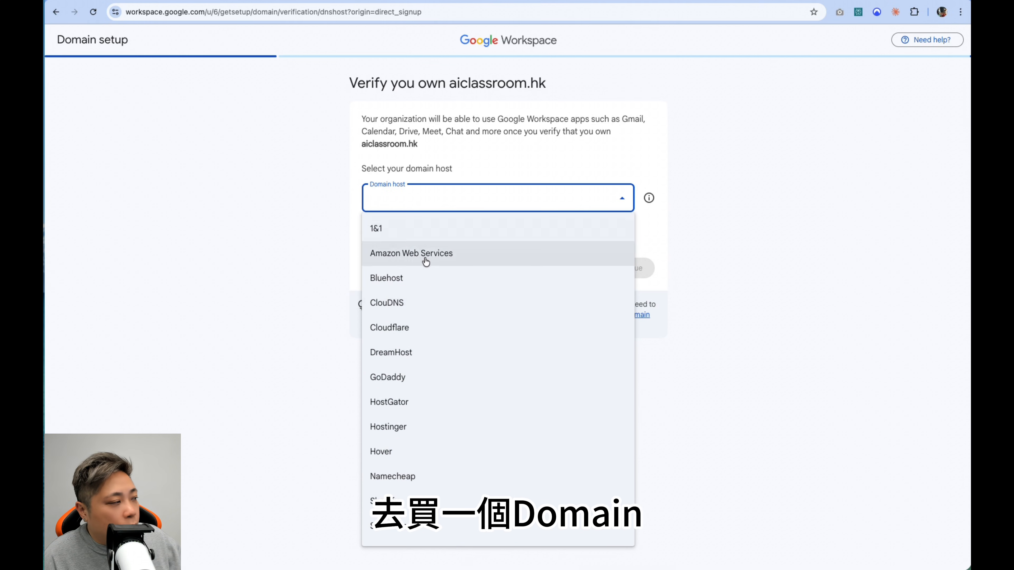
scroll(430, 281, down, 3)
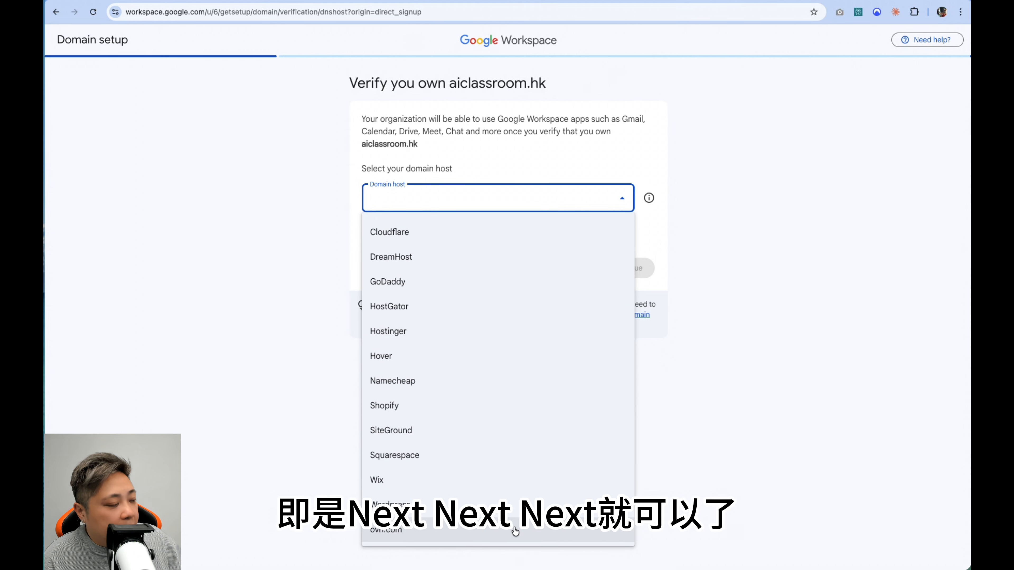
scroll(538, 465, up, 3)
scroll(541, 465, down, 3)
click(721, 405)
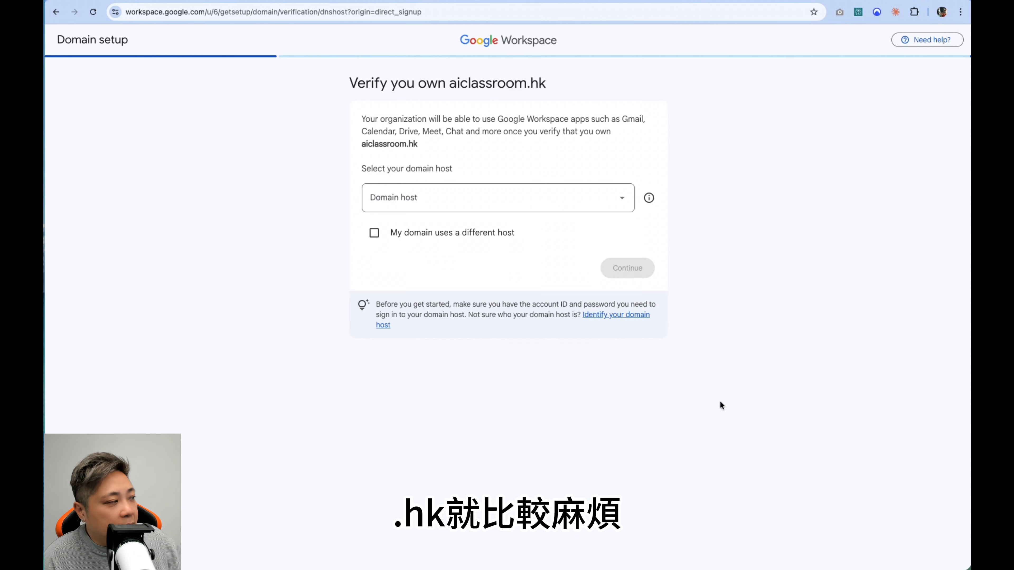
click(375, 235)
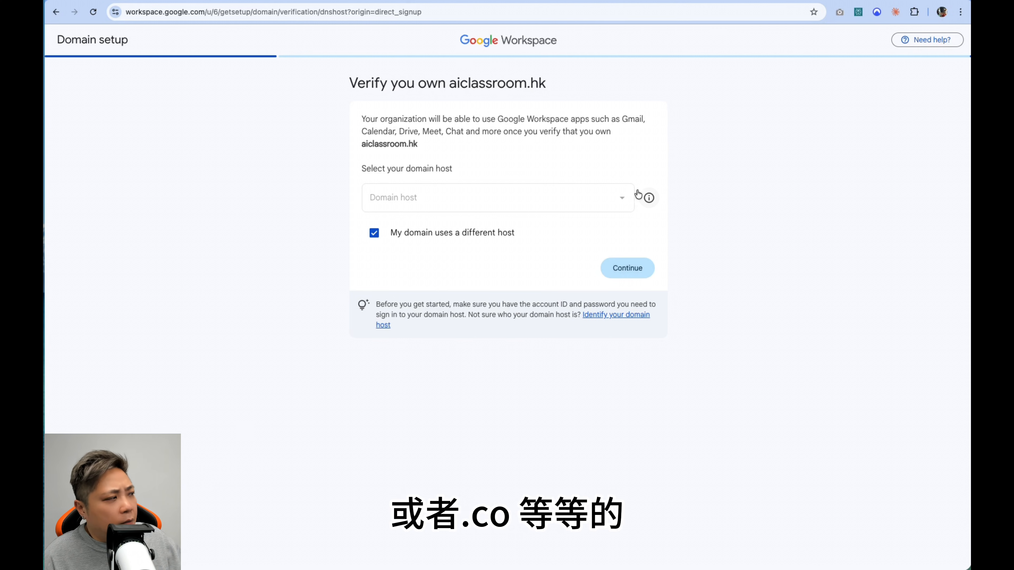
mouse_move(650, 204)
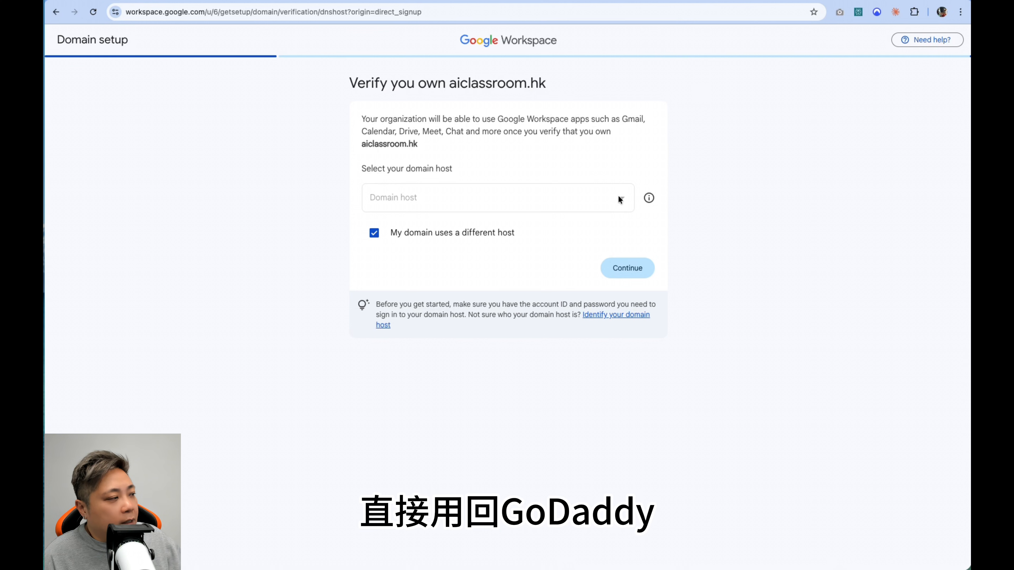
click(374, 233)
click(414, 201)
scroll(462, 344, down, 3)
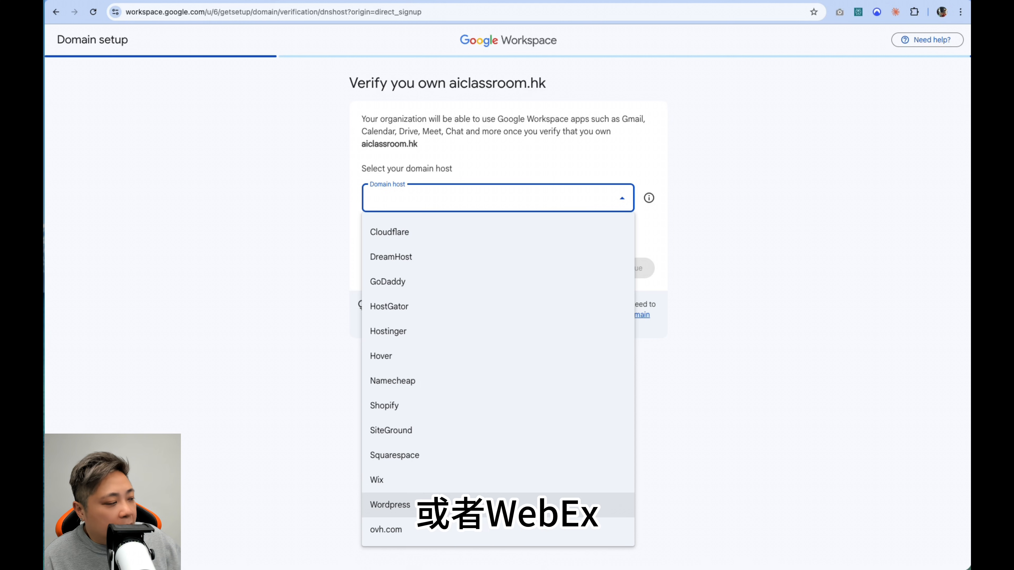
click(718, 389)
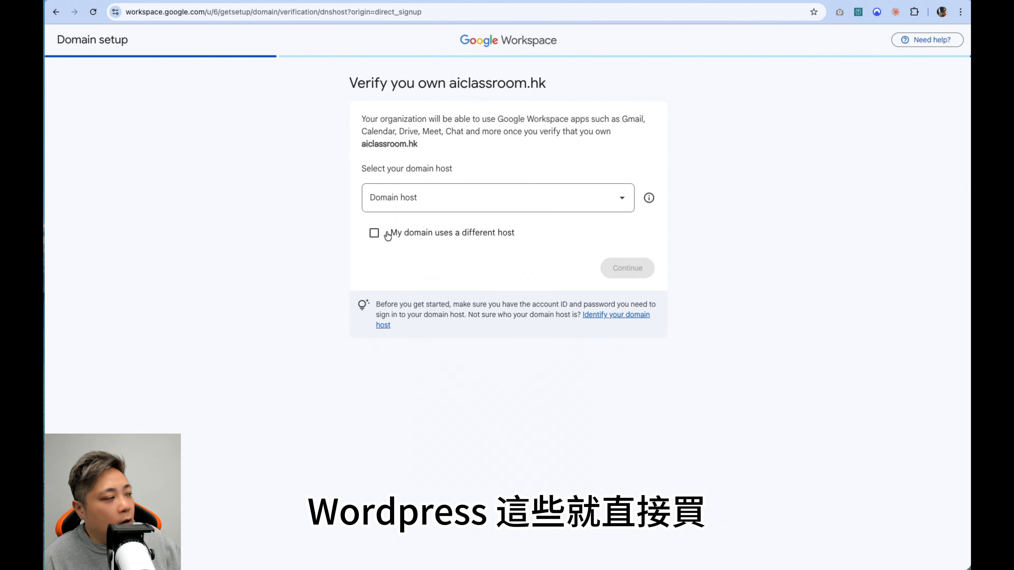
click(375, 236)
click(377, 239)
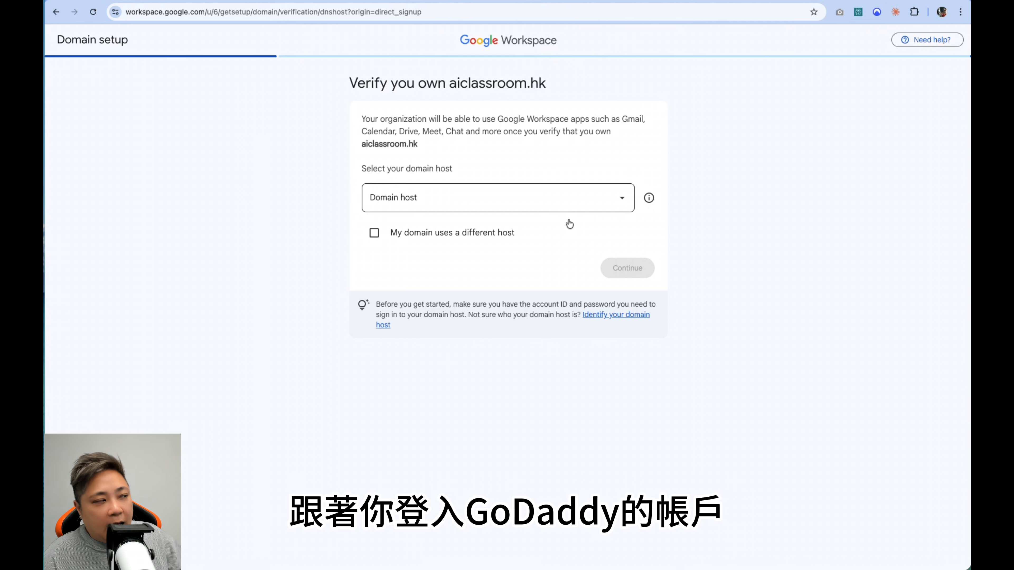
Step: Mark the domain as using a different host and continue to the TXT record details for verification
click(371, 234)
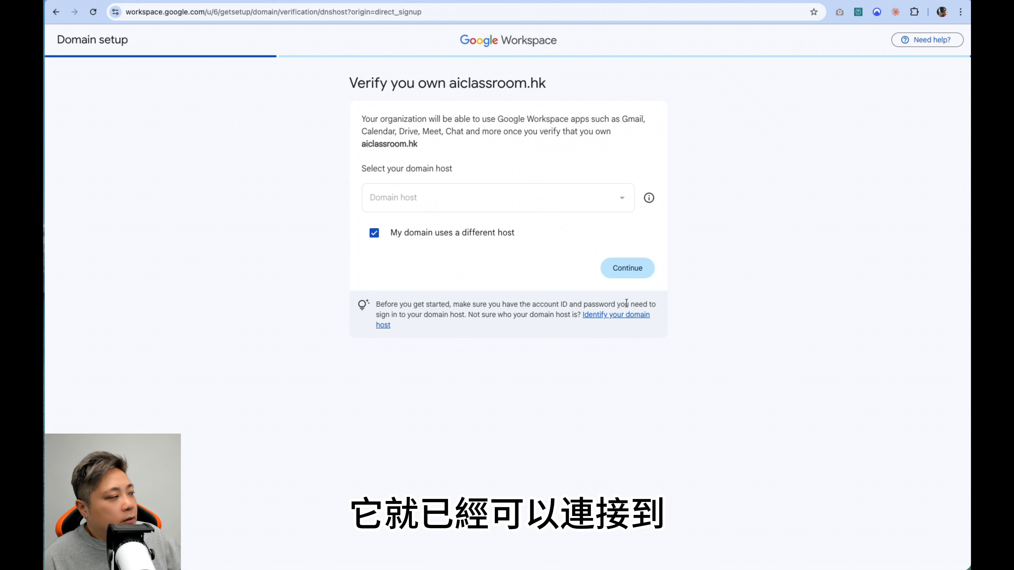
click(634, 275)
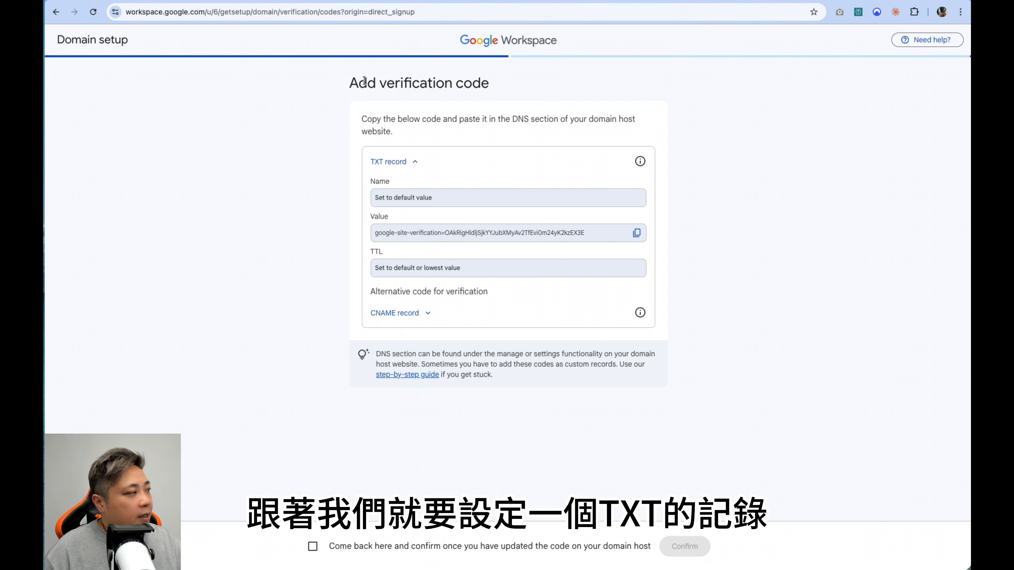
click(402, 164)
click(402, 164)
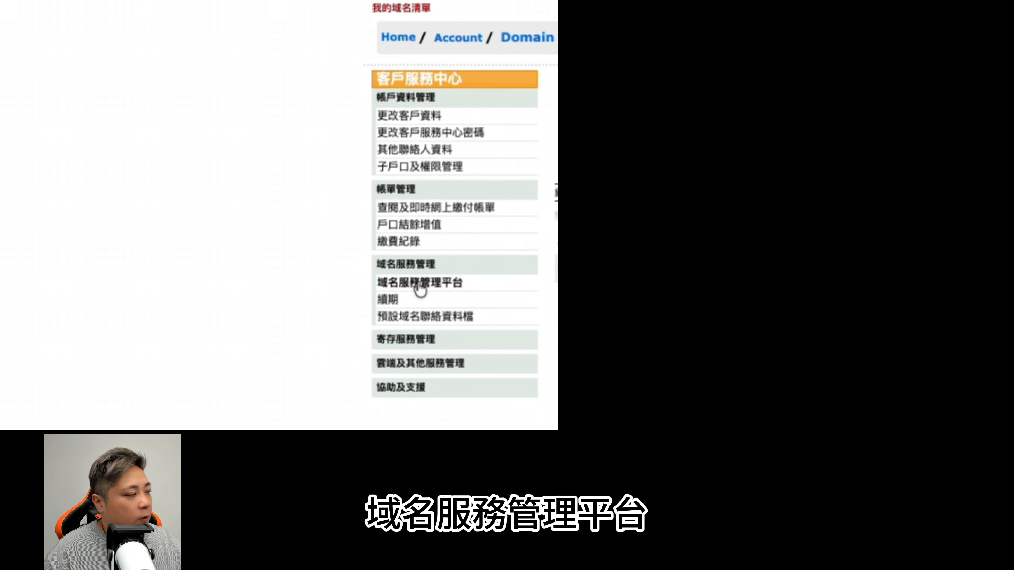
Step: Switch to the domain registrar's customer service centre and open the domain management platform for the manageable domain
click(405, 284)
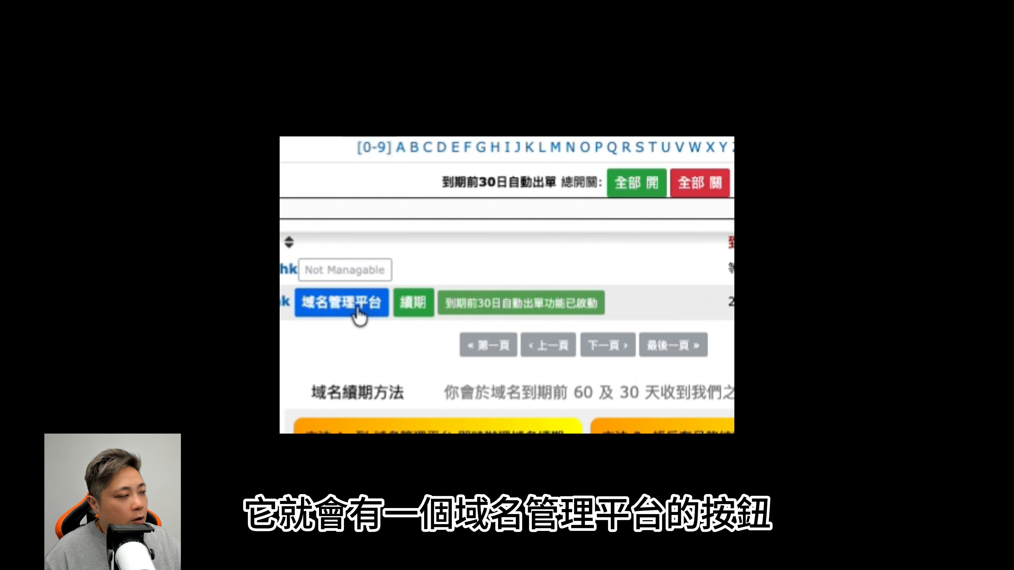
click(341, 306)
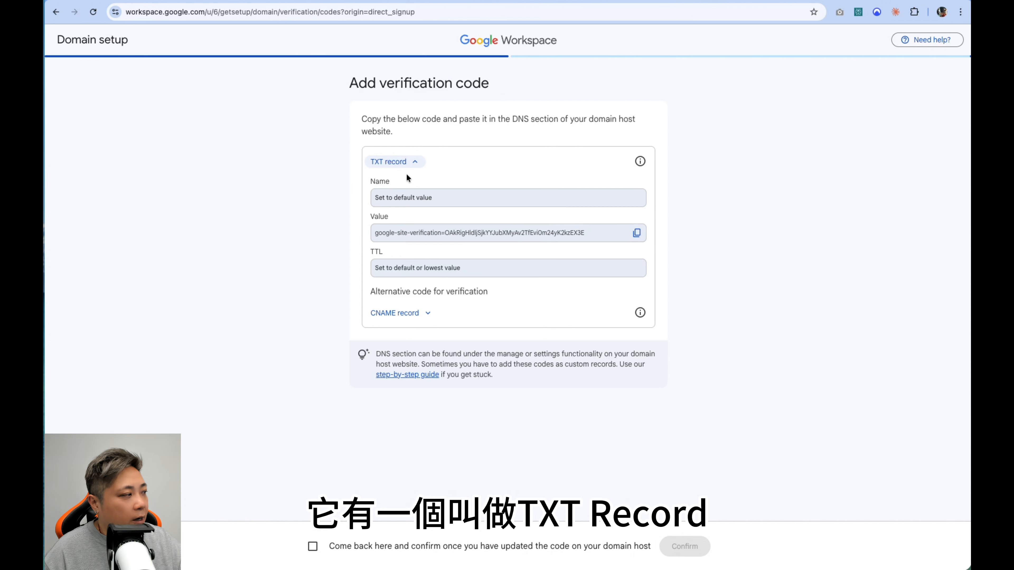
Step: Copy the Google site verification code and paste it as the value of a new TXT (Text record) in the registrar's DNS records
click(638, 234)
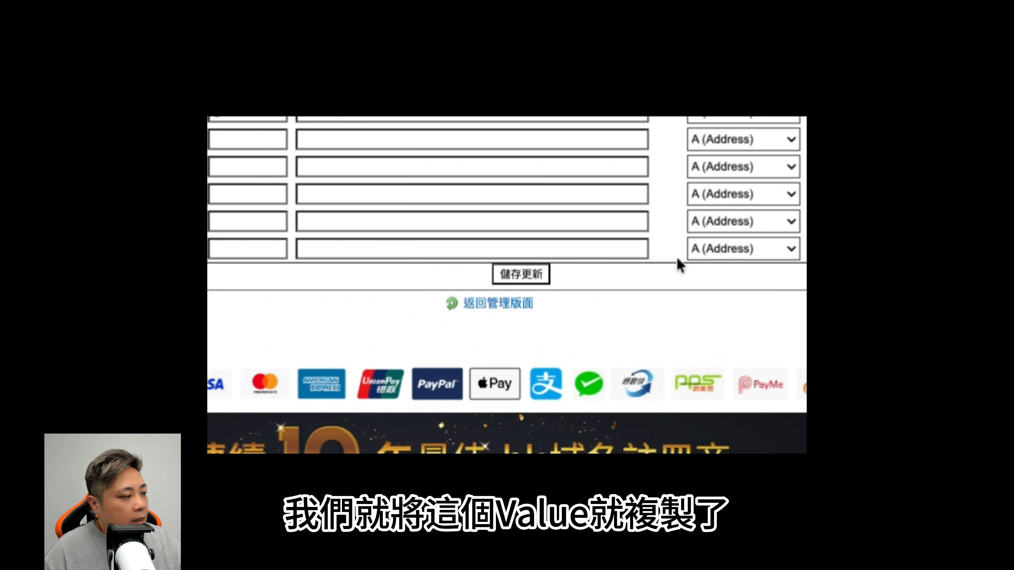
scroll(677, 263, down, 5)
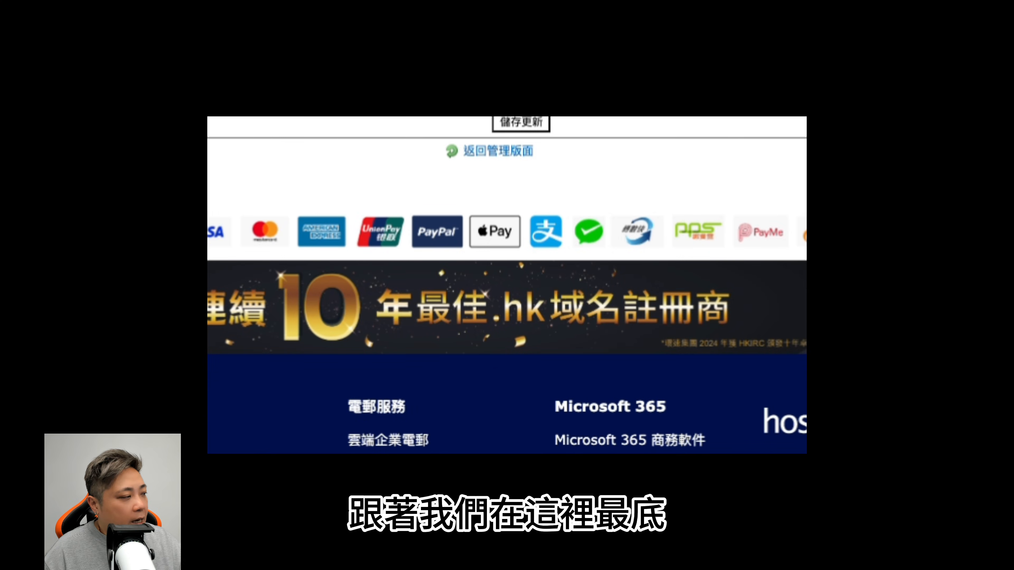
scroll(507, 283, up, 3)
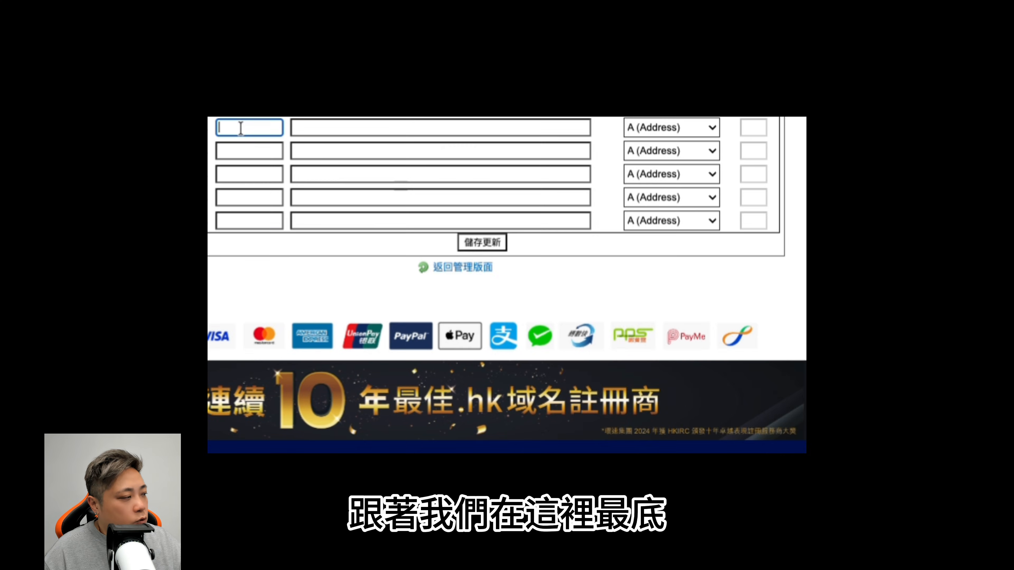
click(691, 135)
click(655, 166)
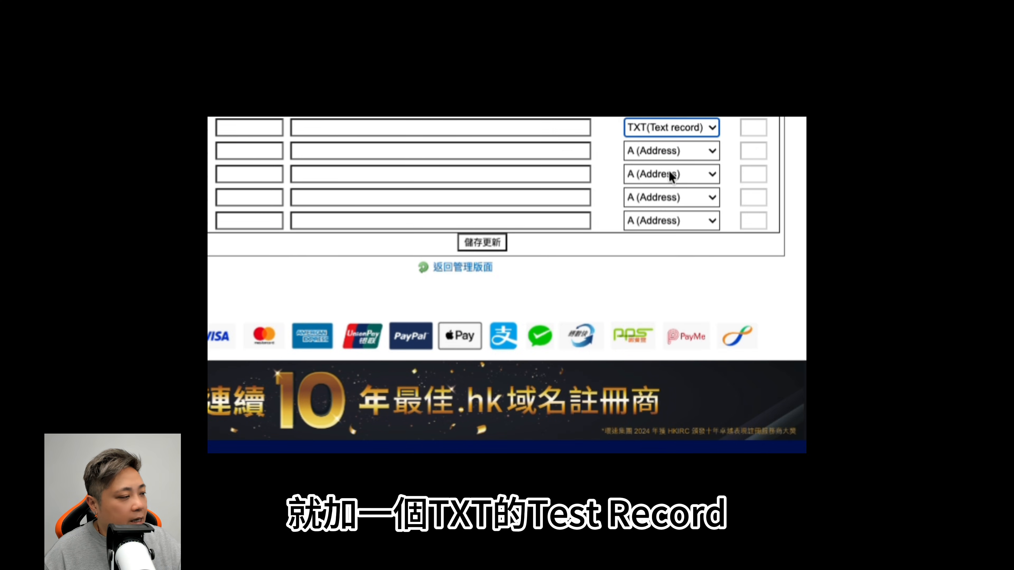
click(296, 127)
key(ctrl+v)
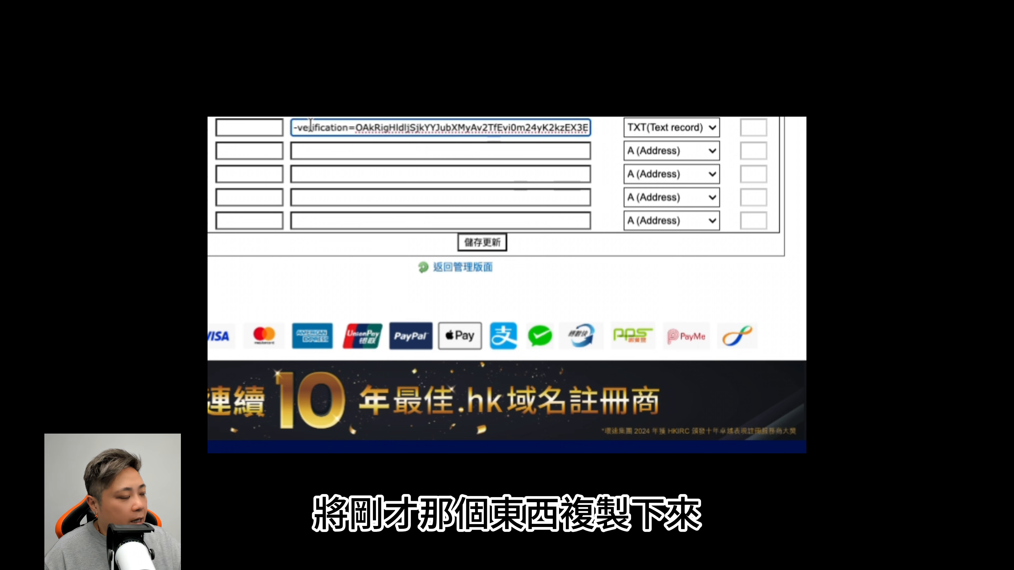
click(242, 129)
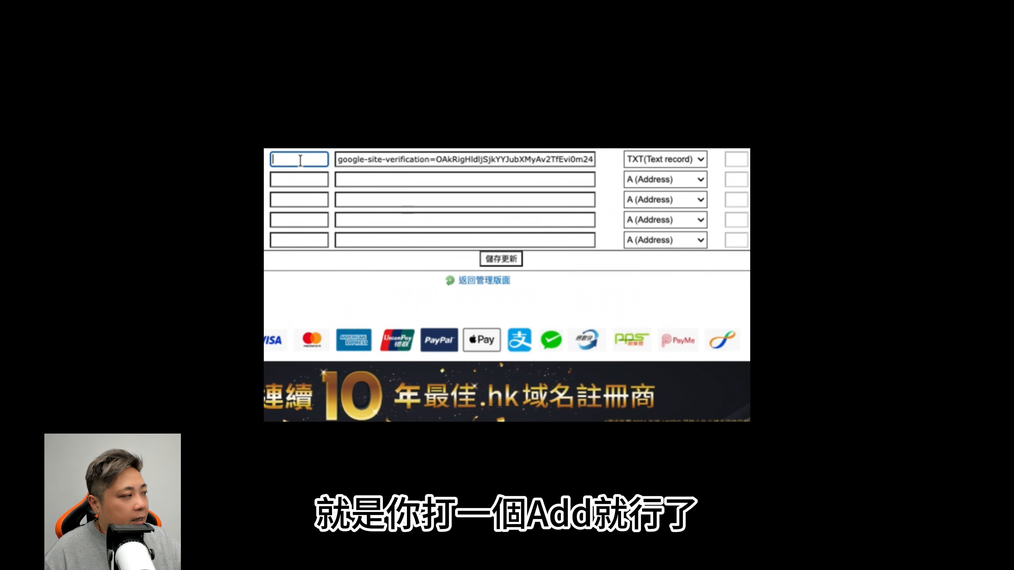
click(300, 160)
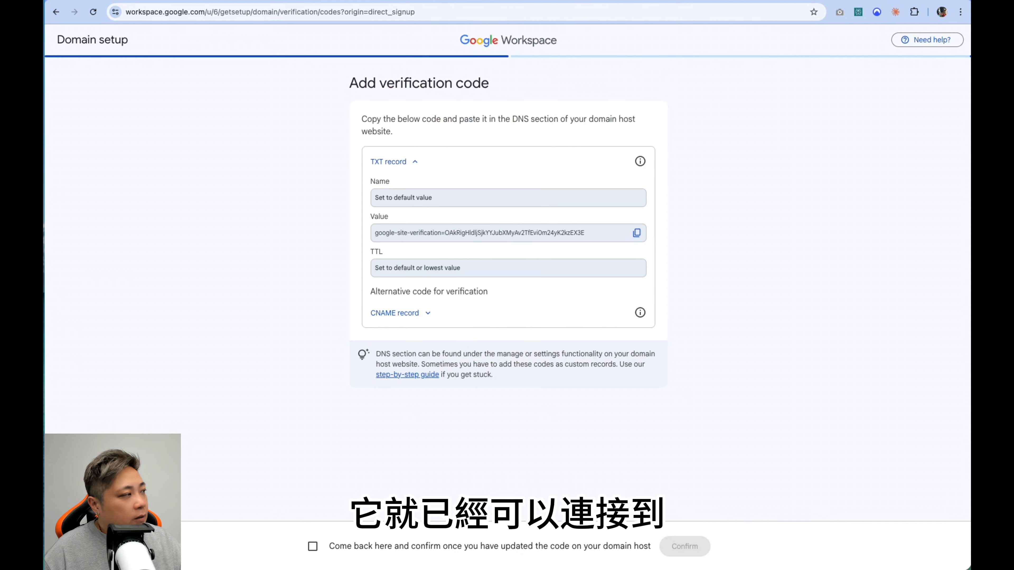
Step: Expand the alternative CNAME verification record, and open the registrar's DNS record settings to look at the record type choices
click(405, 316)
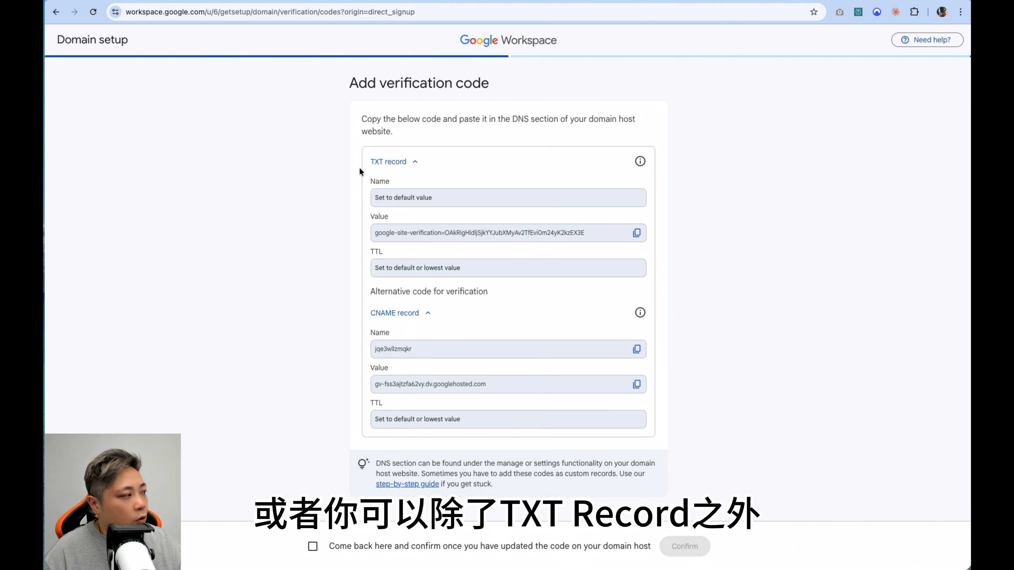
click(235, 2)
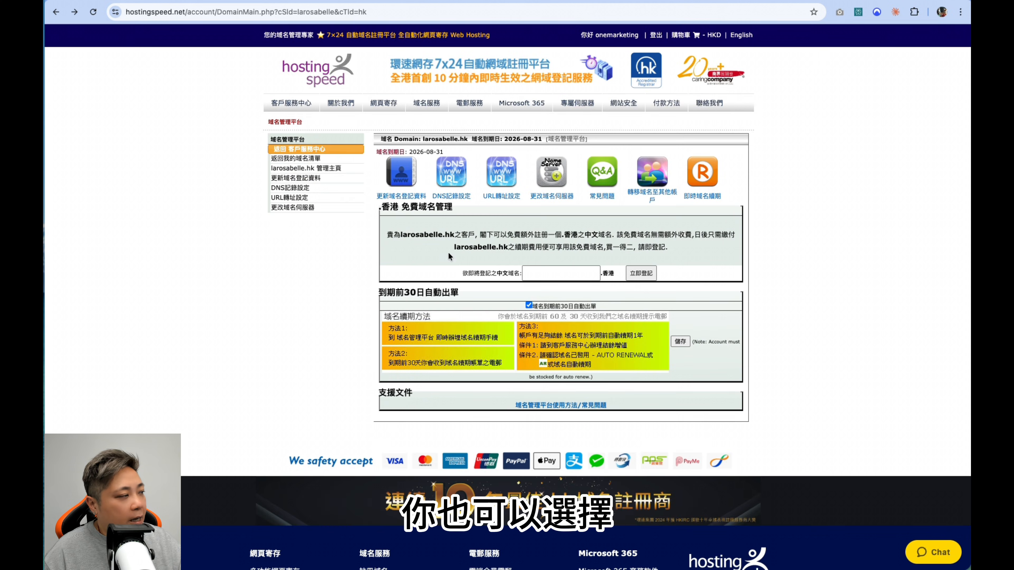
click(450, 173)
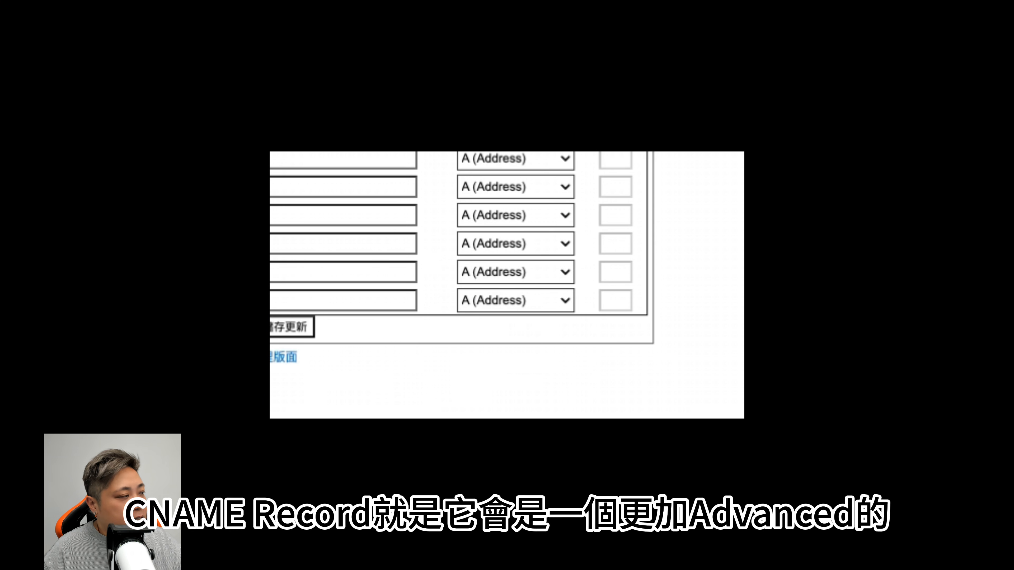
click(525, 192)
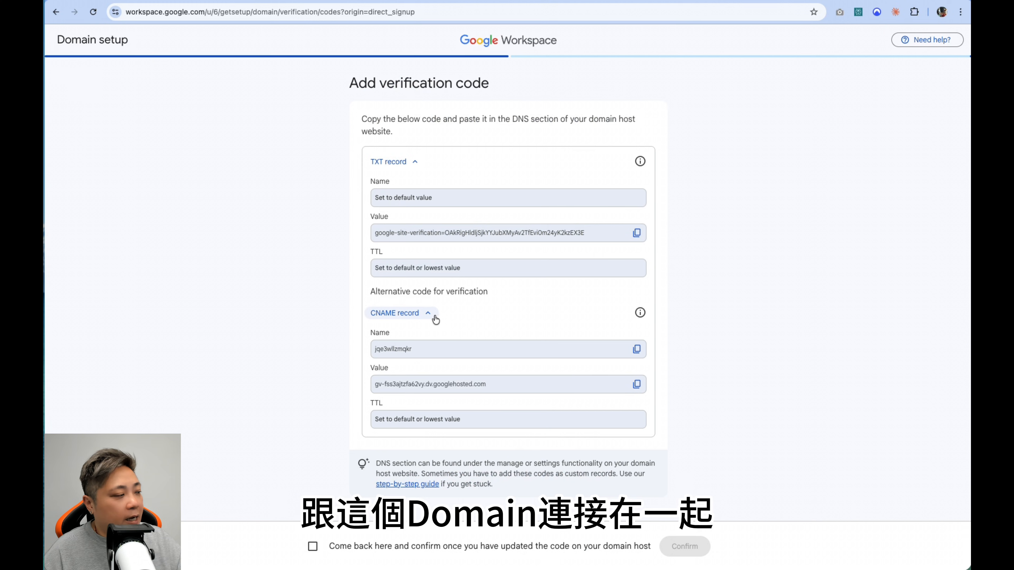
Step: Acknowledge that the code has been updated on the domain host and confirm the domain verification
click(313, 546)
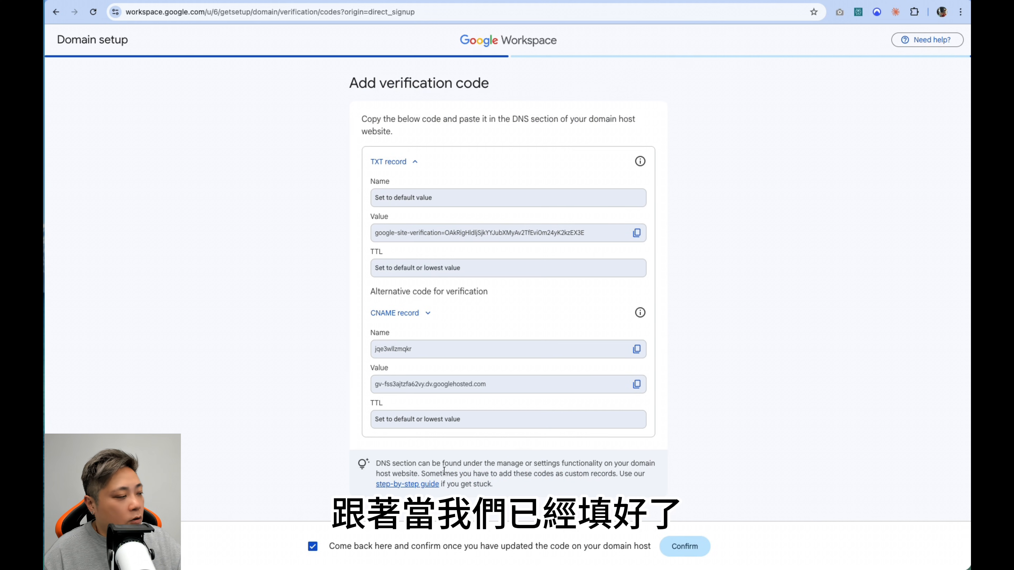
click(684, 547)
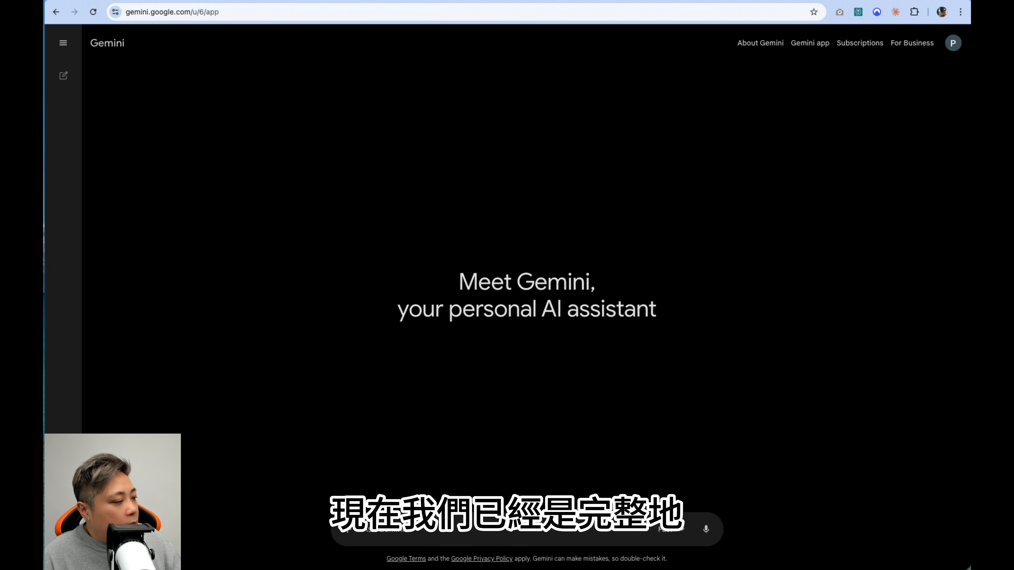
Step: Open the NotebookLM site from Gemini's settings and decline the optional cookies
click(63, 551)
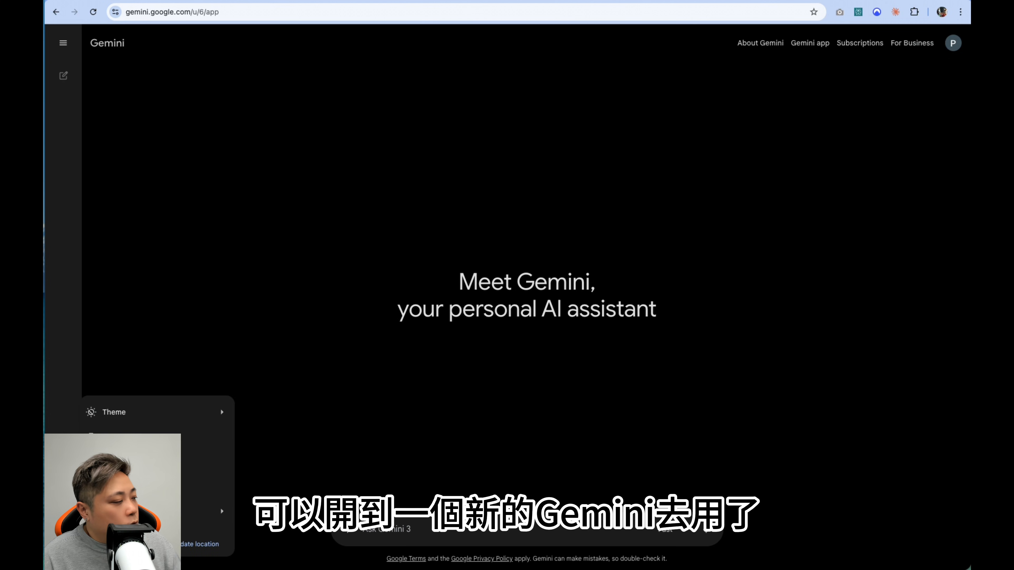
mouse_move(128, 420)
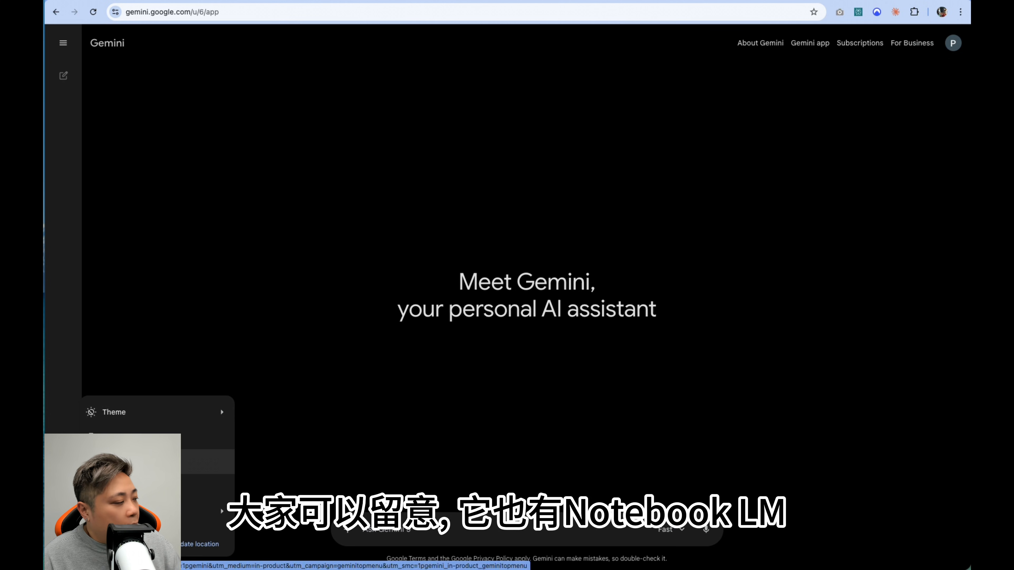
click(131, 461)
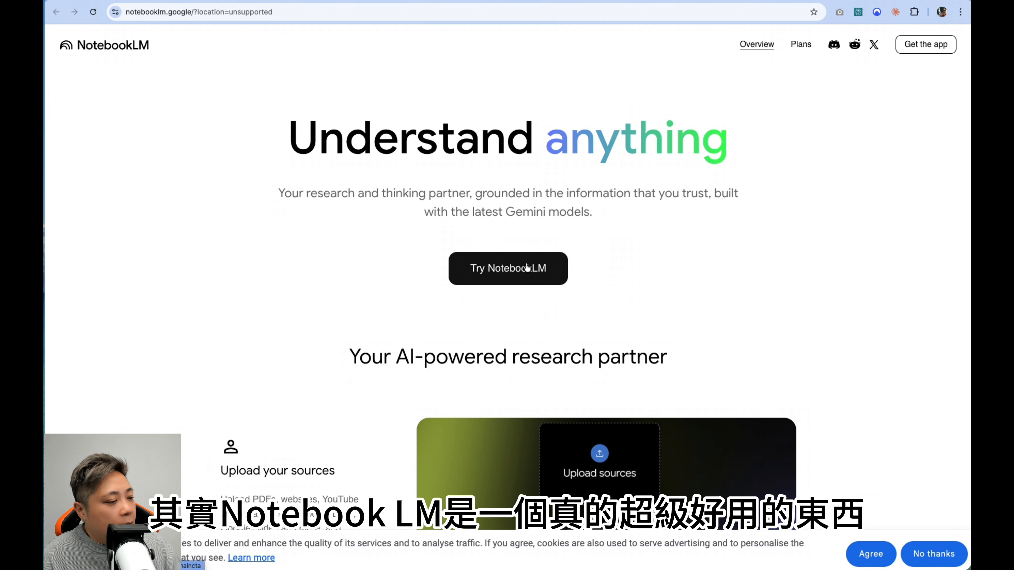
click(934, 554)
Step: Examine the NotebookLM overview page, covering its features, use cases, reviews, privacy statement and common questions
scroll(800, 422, down, 5)
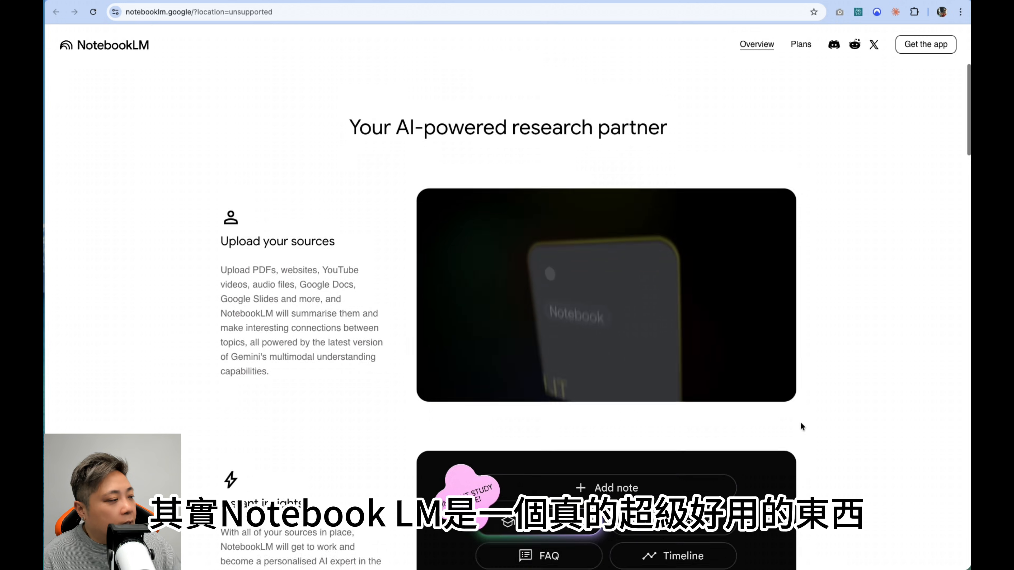
scroll(801, 423, down, 2)
scroll(801, 422, down, 1)
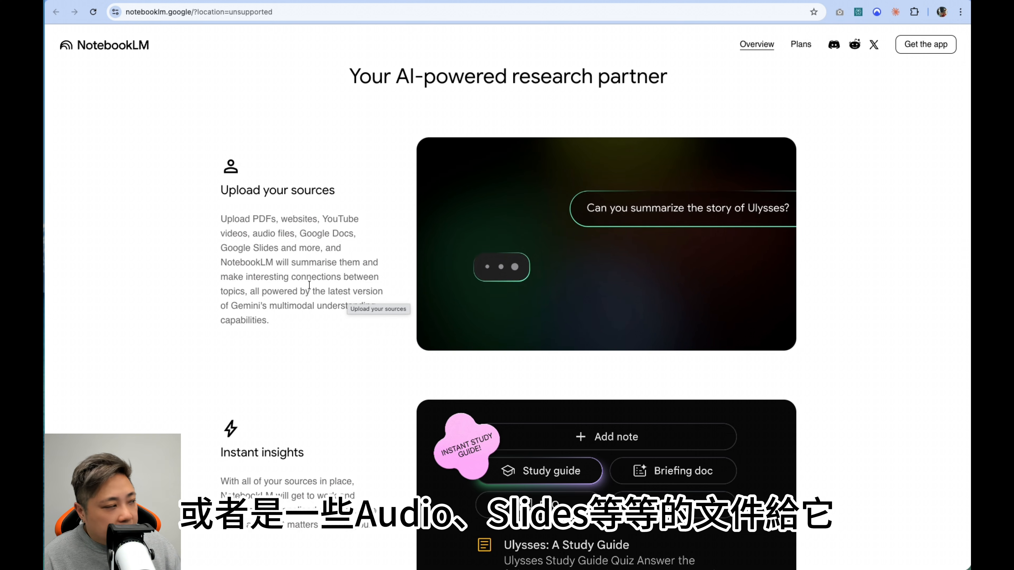
scroll(310, 285, down, 2)
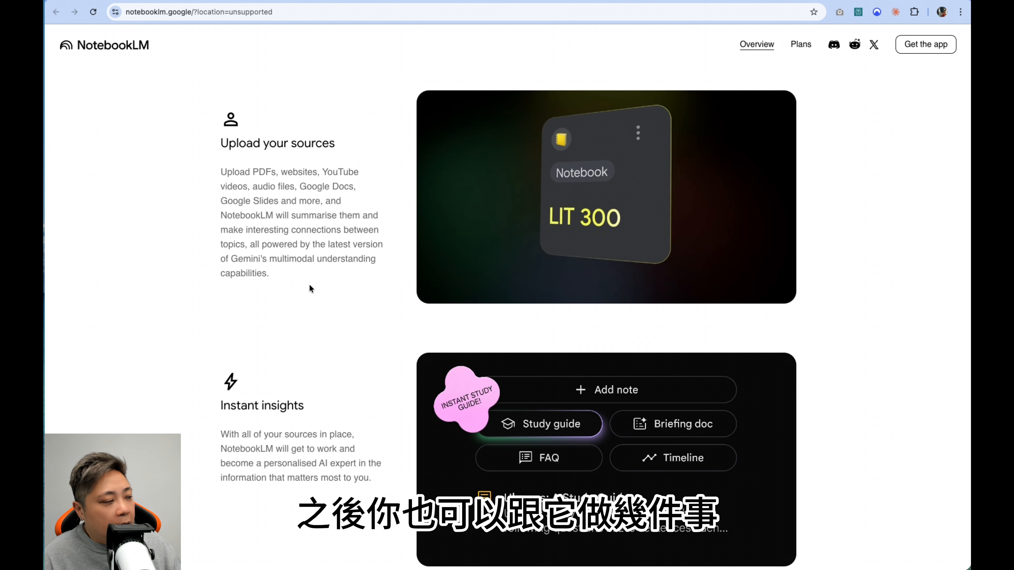
scroll(310, 288, down, 3)
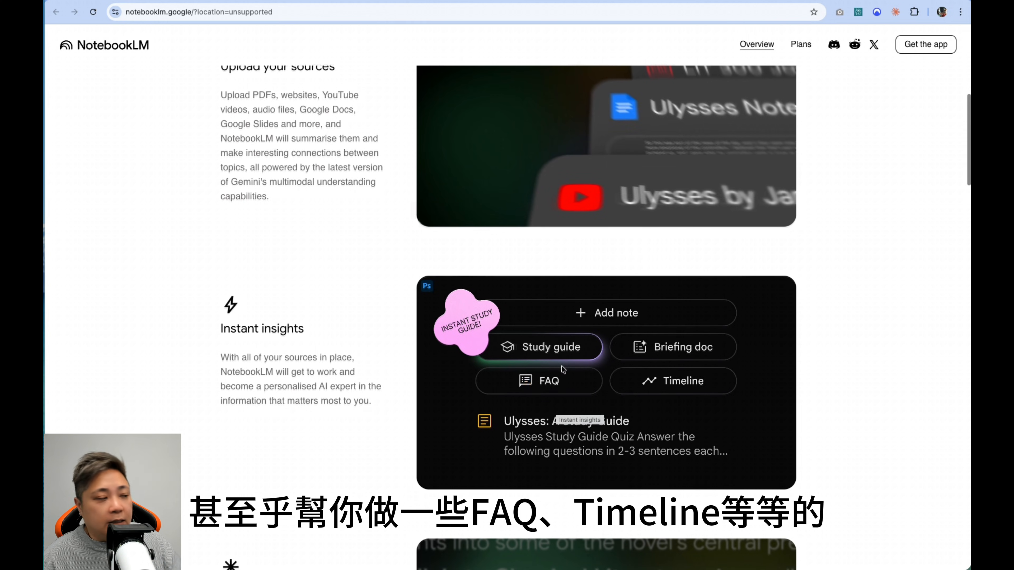
scroll(563, 370, down, 7)
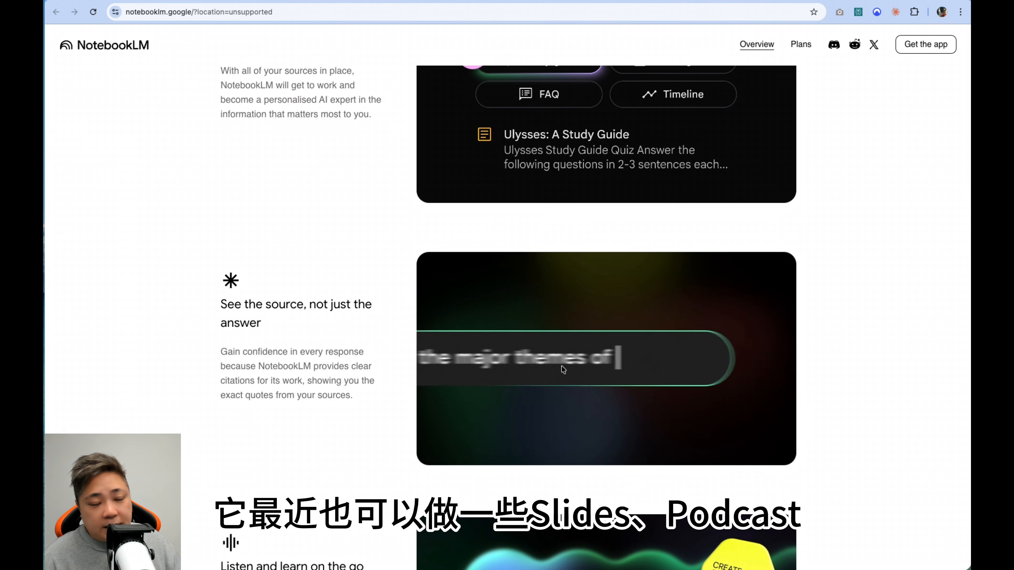
scroll(563, 369, down, 4)
scroll(563, 369, down, 4)
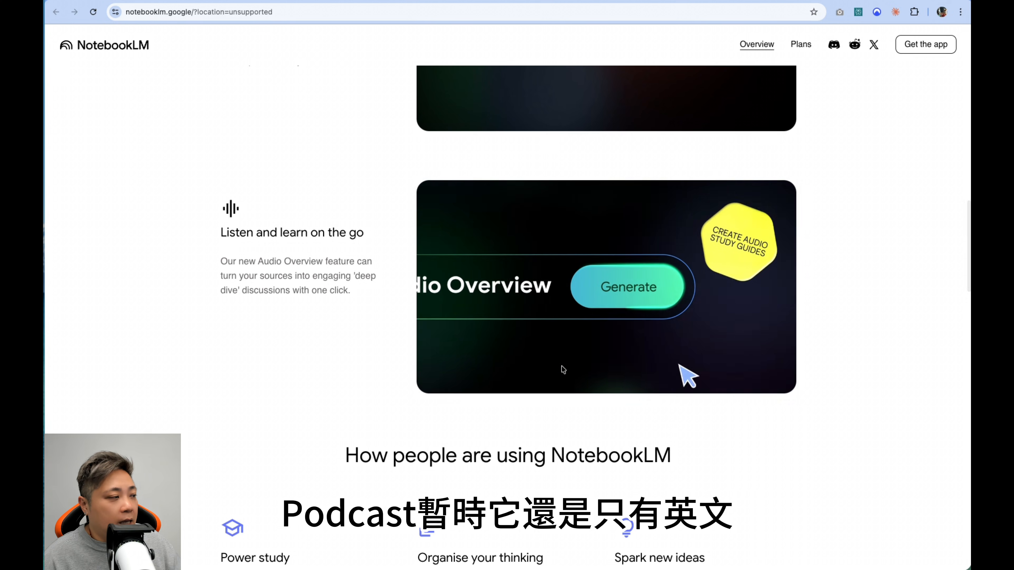
scroll(563, 370, down, 7)
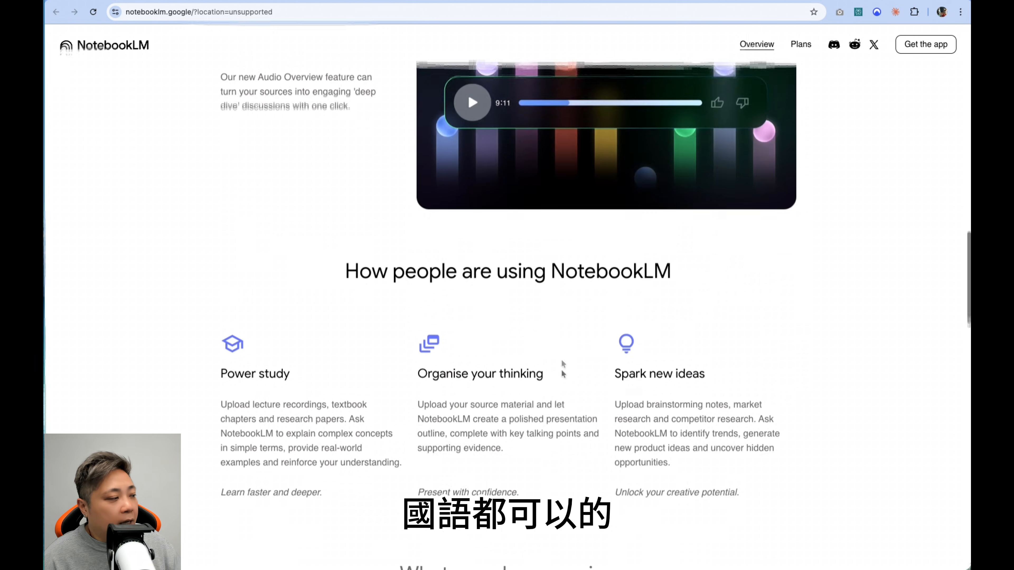
scroll(562, 370, down, 8)
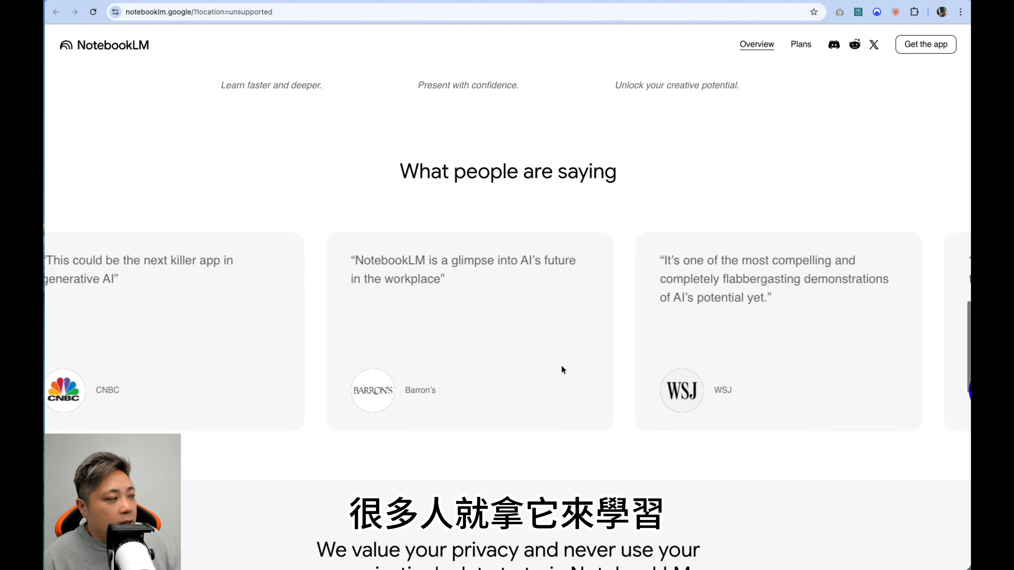
scroll(563, 371, down, 4)
scroll(562, 367, down, 1)
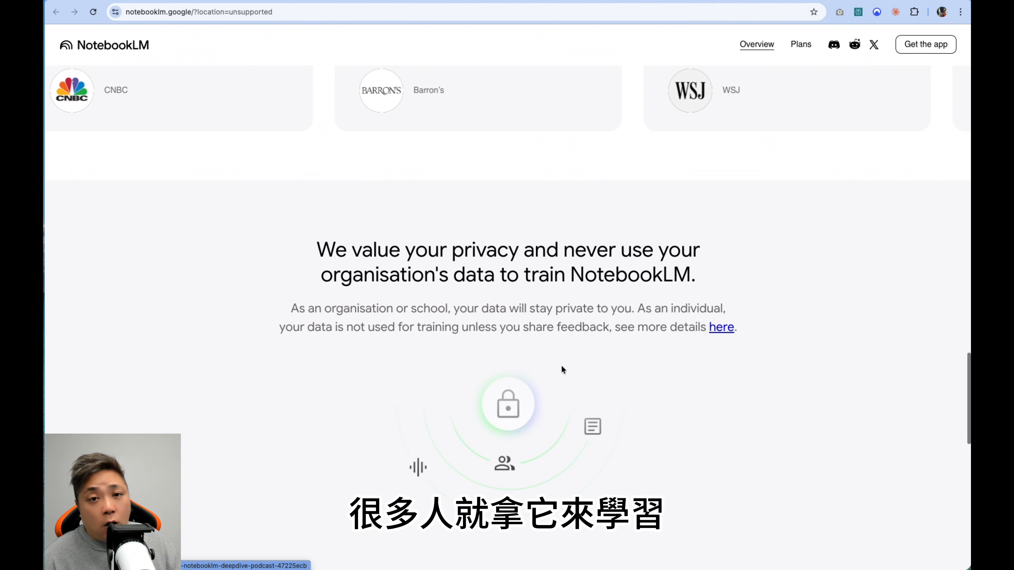
scroll(562, 368, down, 13)
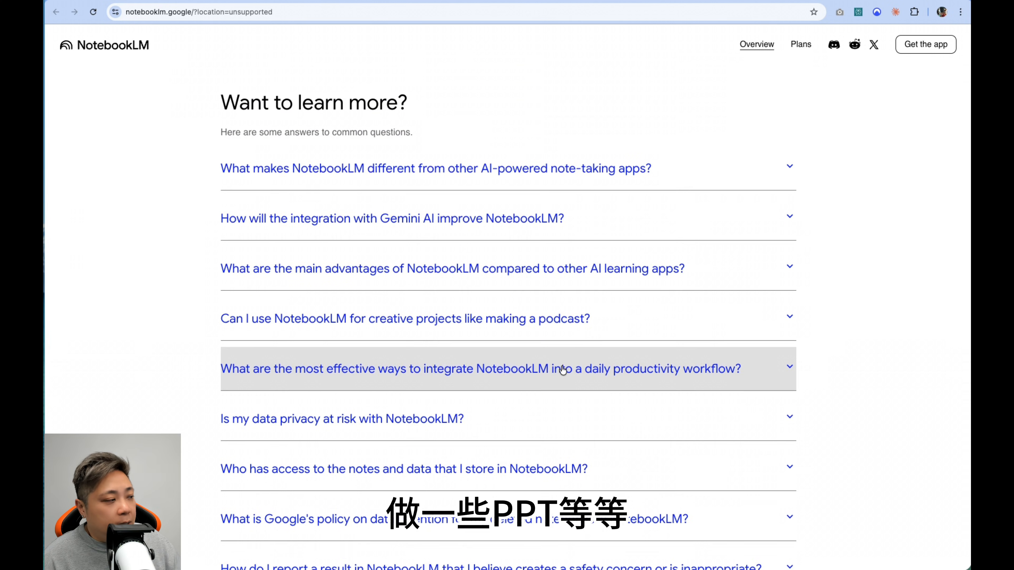
scroll(563, 370, down, 5)
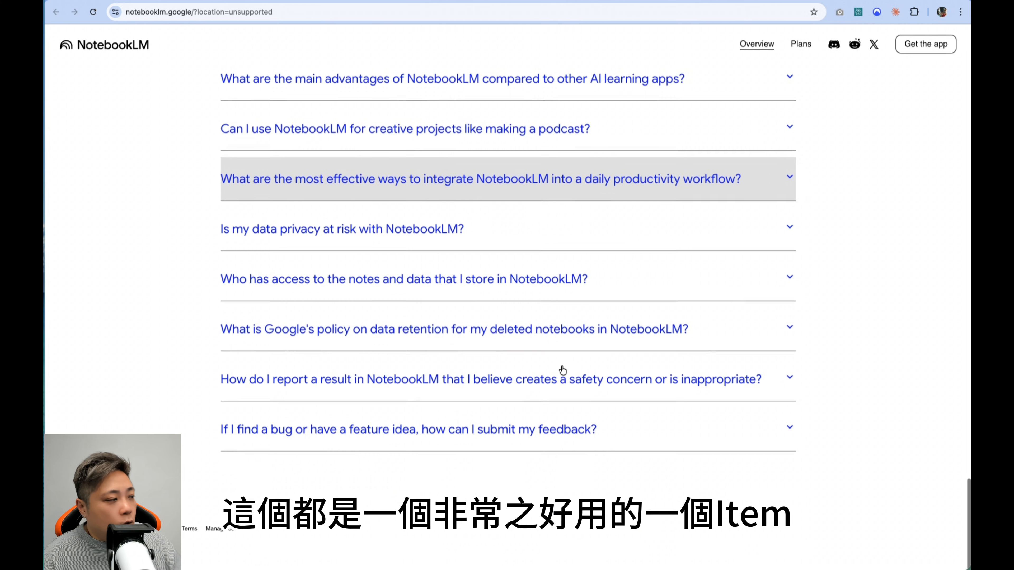
scroll(563, 369, up, 20)
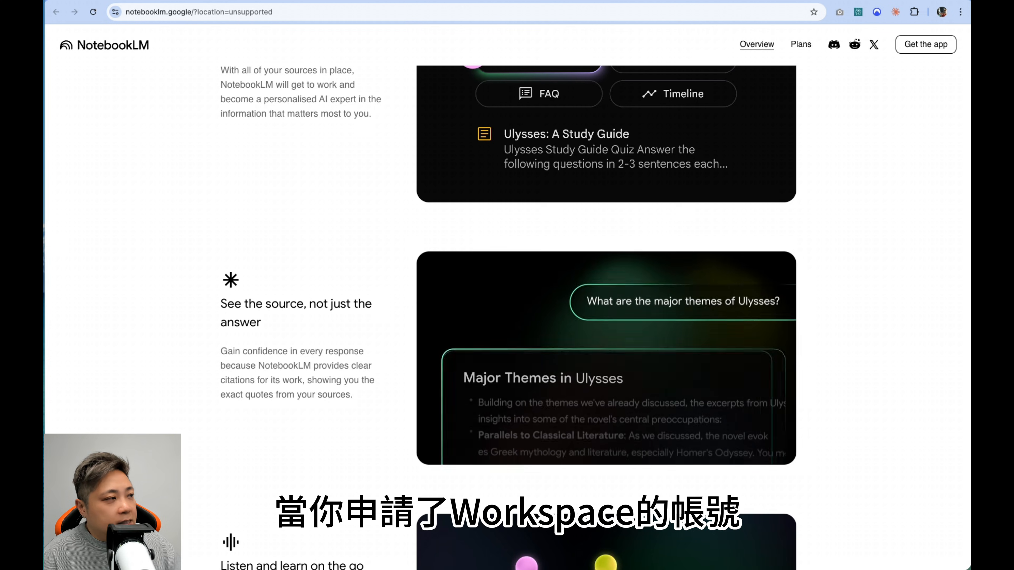
Step: Switch to the Gemini Pro account and open its connected apps page to review the GitHub and Google Workspace connections
click(704, 0)
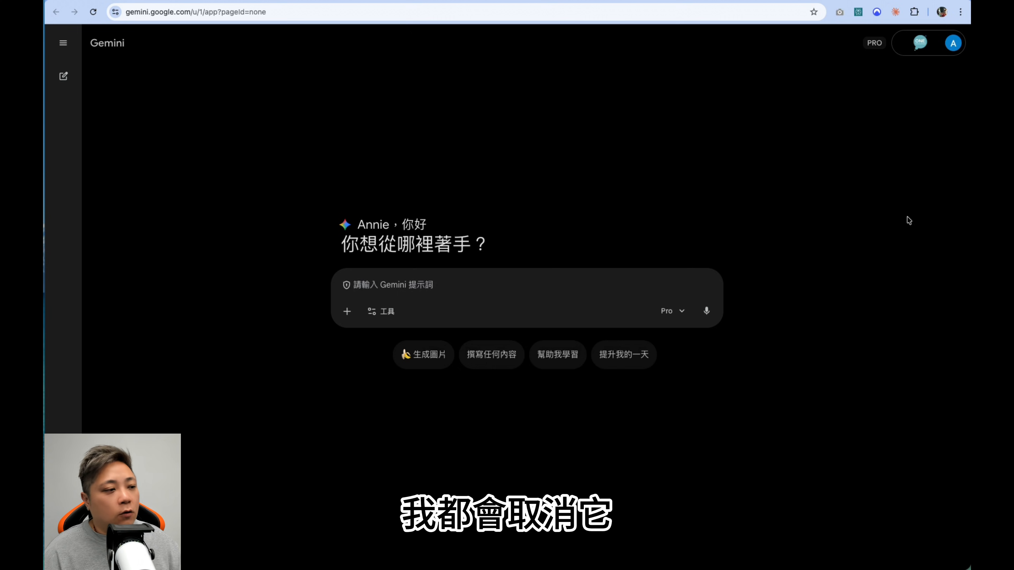
click(63, 547)
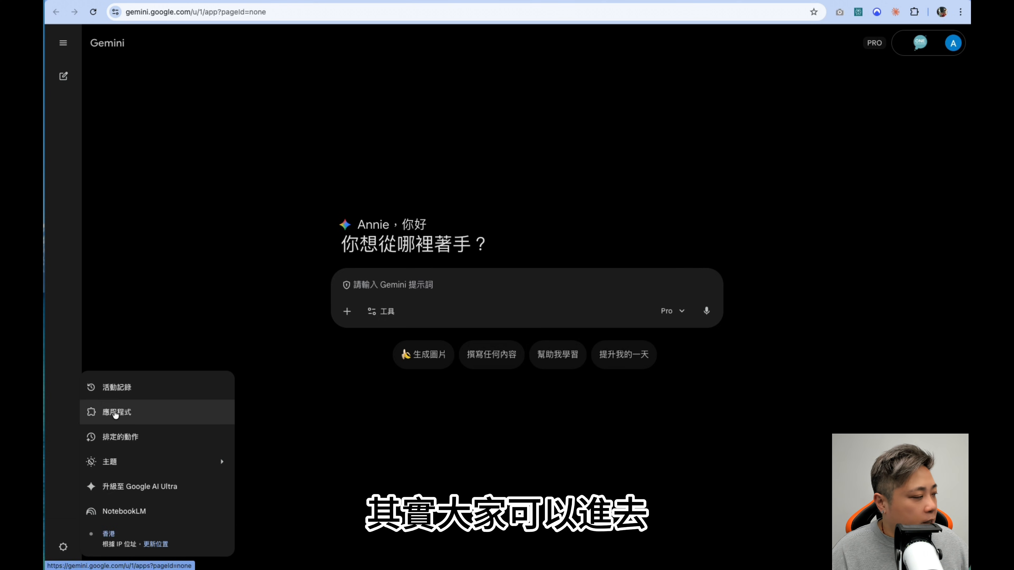
click(115, 414)
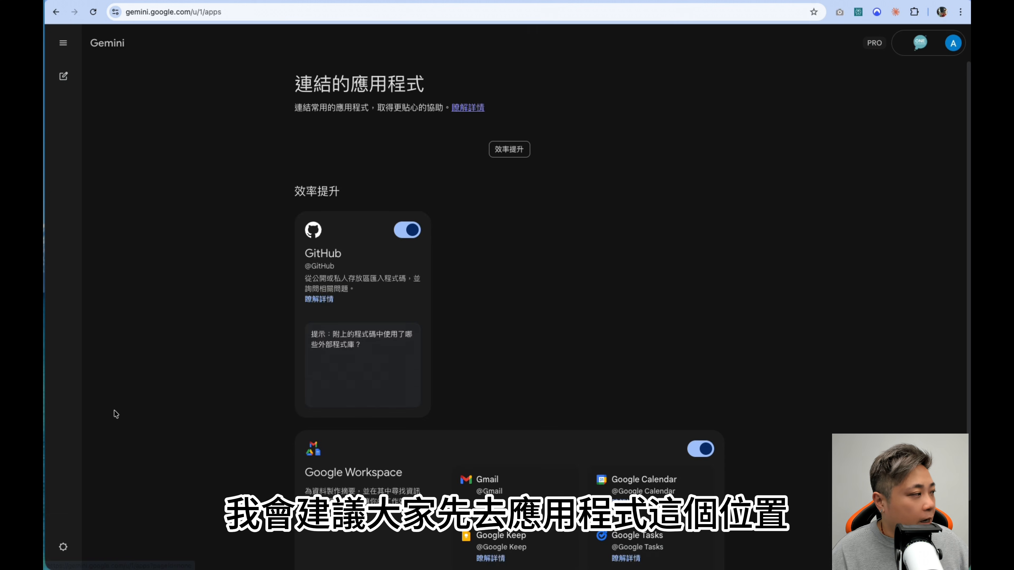
scroll(93, 455, down, 2)
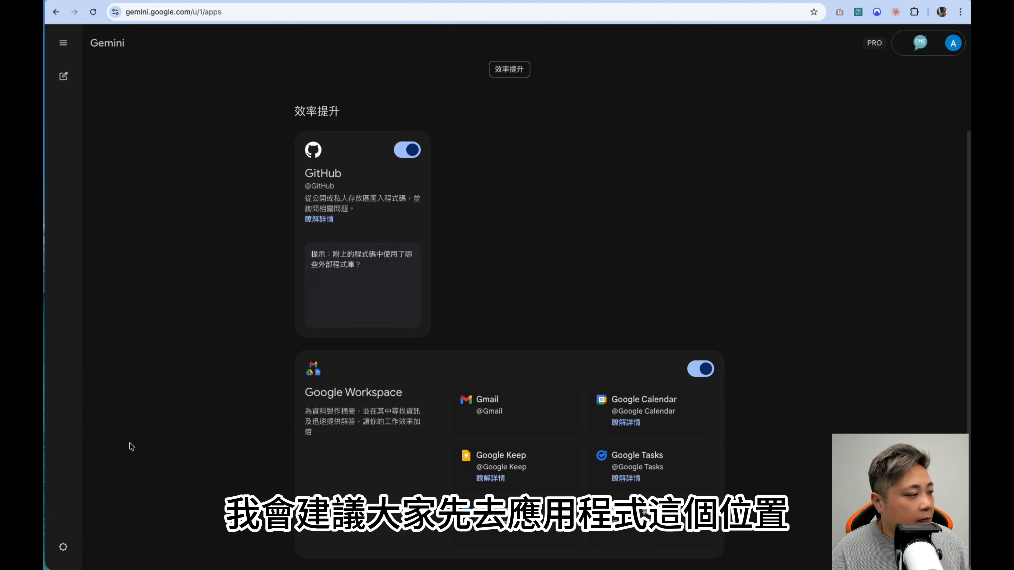
scroll(477, 307, up, 2)
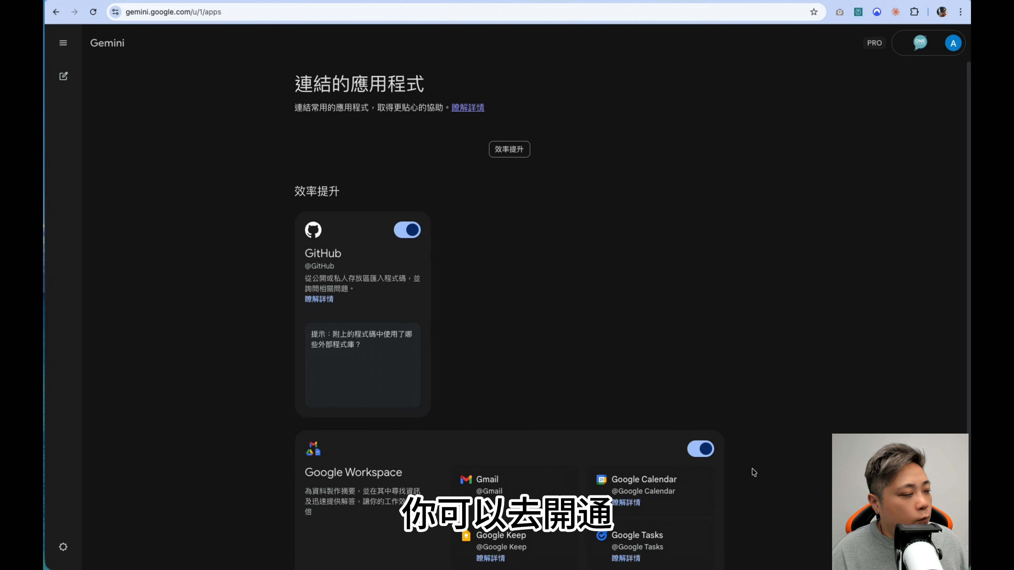
scroll(491, 481, down, 2)
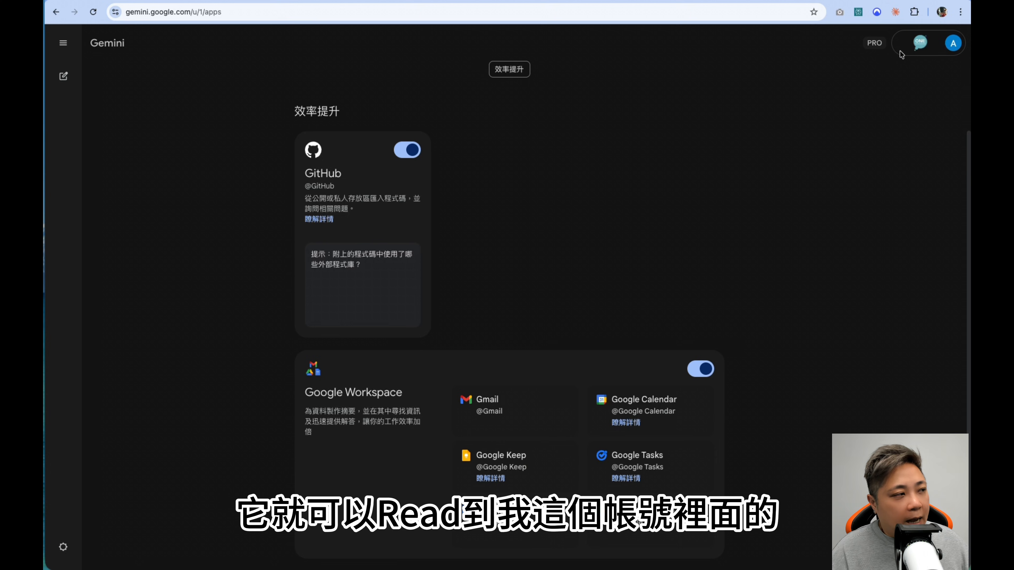
scroll(684, 464, up, 1)
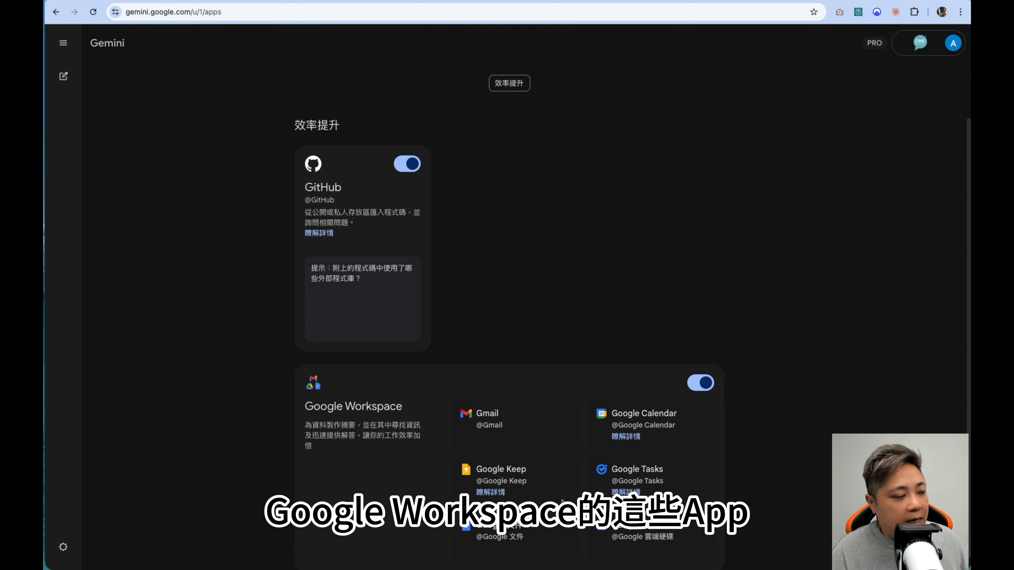
scroll(571, 432, down, 1)
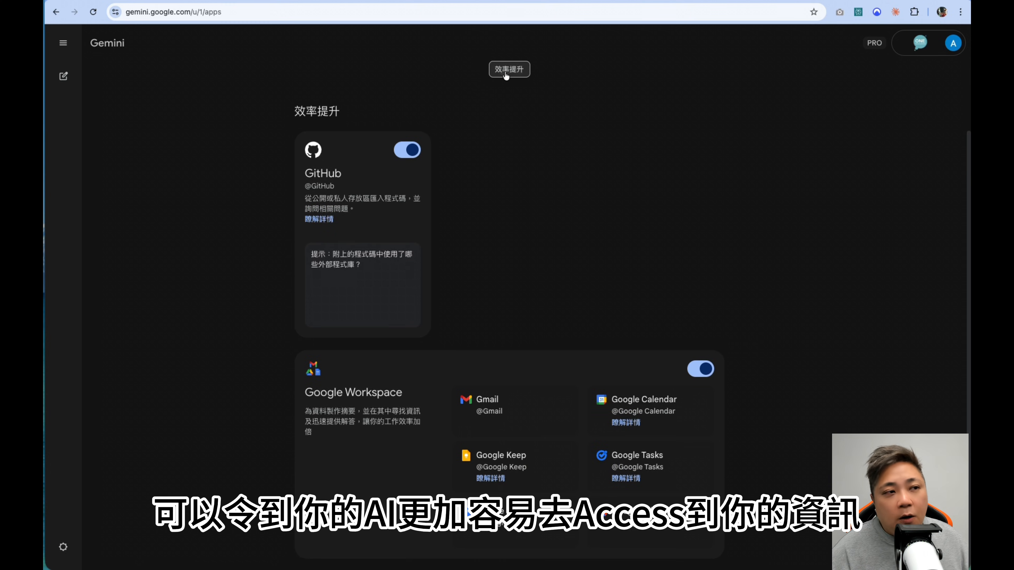